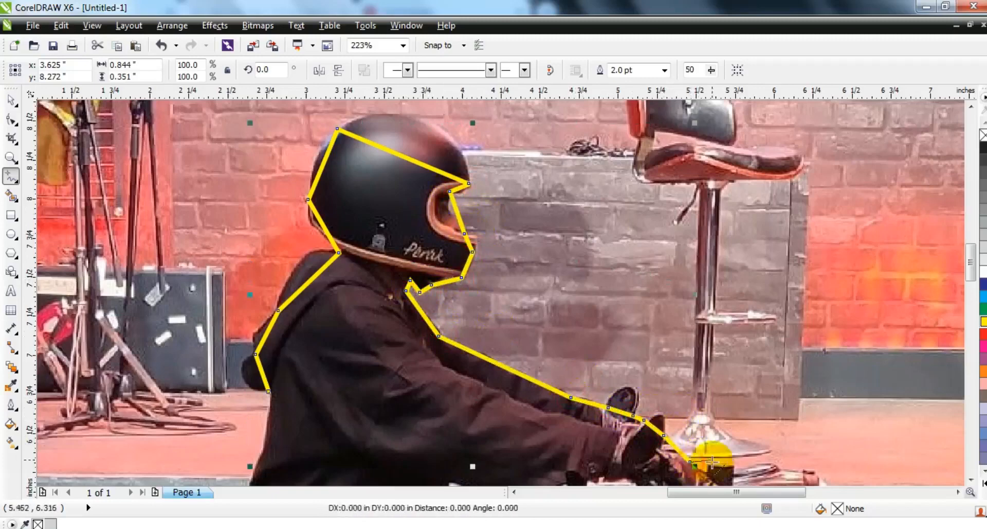
Continue the straight-segment freehand outline from the rider's hands around the headlight and down the front fork to the fender
key(F3)
click(11, 158)
mouse_move(284, 279)
mouse_down()
mouse_move(511, 419)
mouse_move(622, 447)
mouse_up()
click(11, 176)
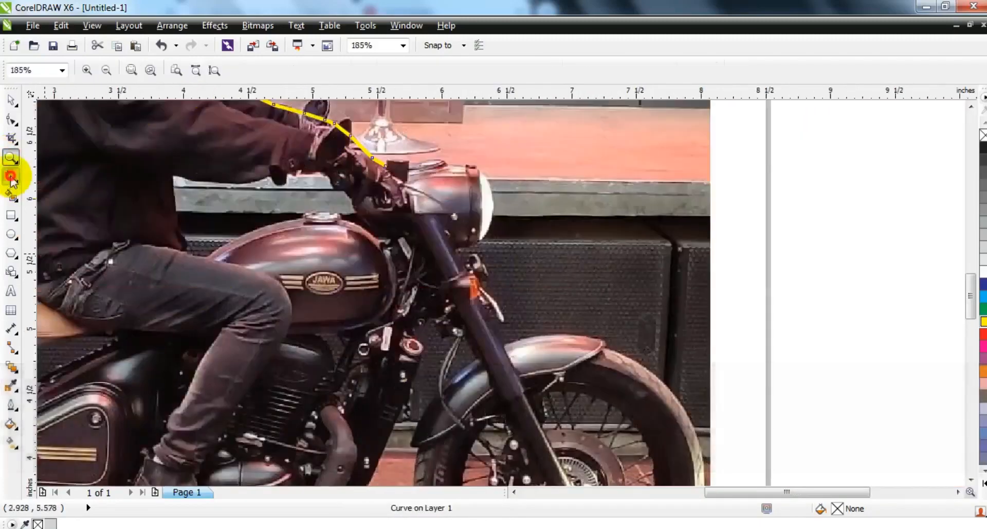
click(386, 166)
double_click(445, 164)
double_click(480, 174)
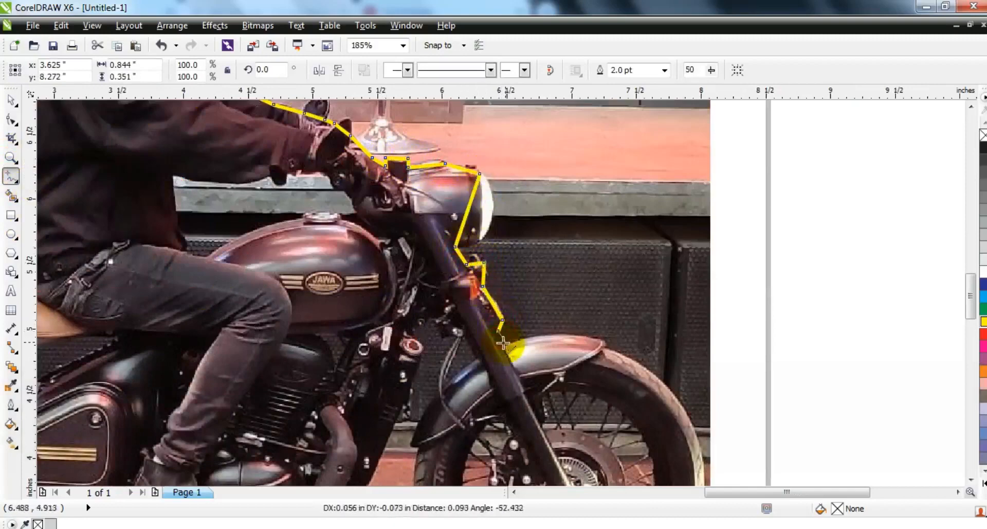
scroll(971, 479, down, 5)
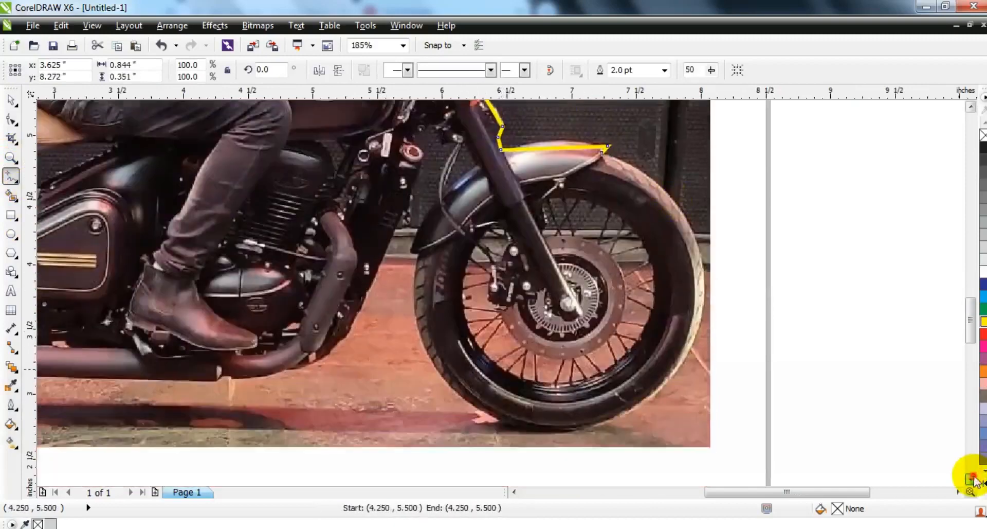
Extend the outline roughly around the front fender and wheel, up the fork, and down the frame to the exhaust
double_click(667, 383)
double_click(415, 316)
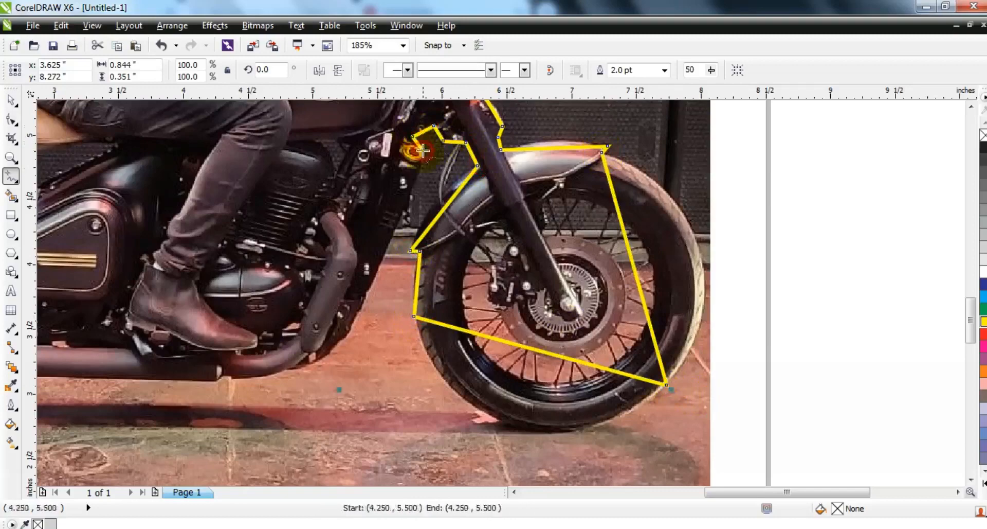
click(350, 325)
double_click(220, 371)
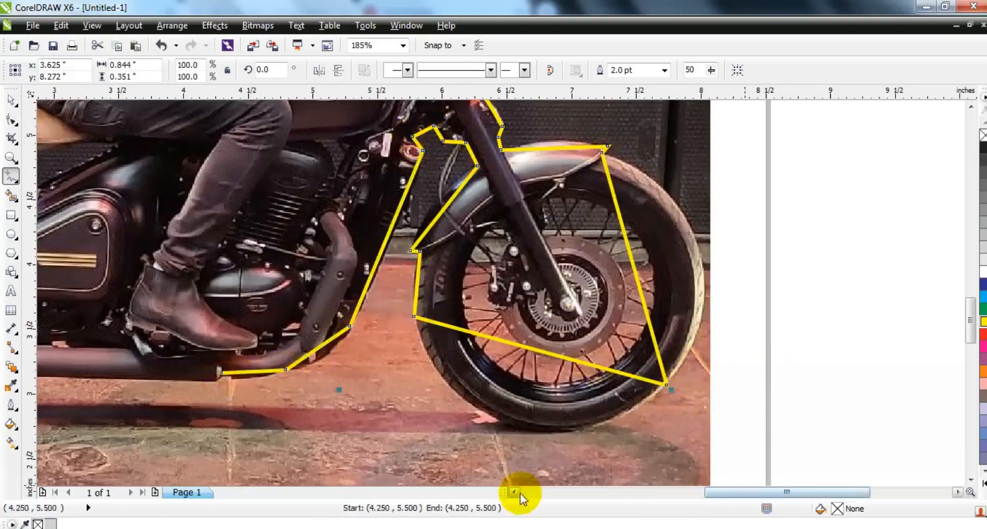
Trace the outline along the exhaust, around the rear wheel and tail bracket, and over the rear fender
click(513, 492)
click(676, 381)
click(461, 376)
click(297, 407)
click(231, 211)
click(218, 210)
click(204, 241)
click(486, 197)
Trace around the seat and up the rider's back, closing the outline at the bottom of the hood
scroll(493, 245, up, 3)
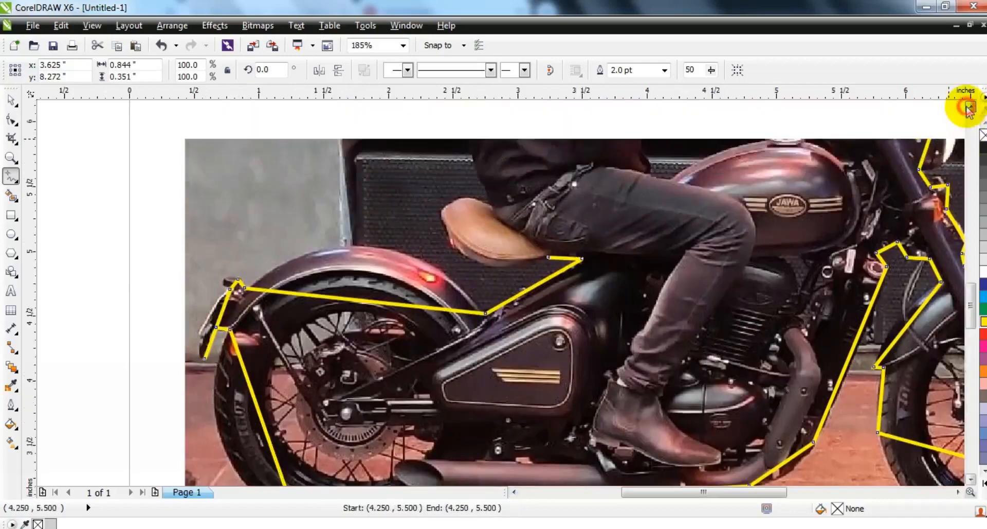
click(445, 263)
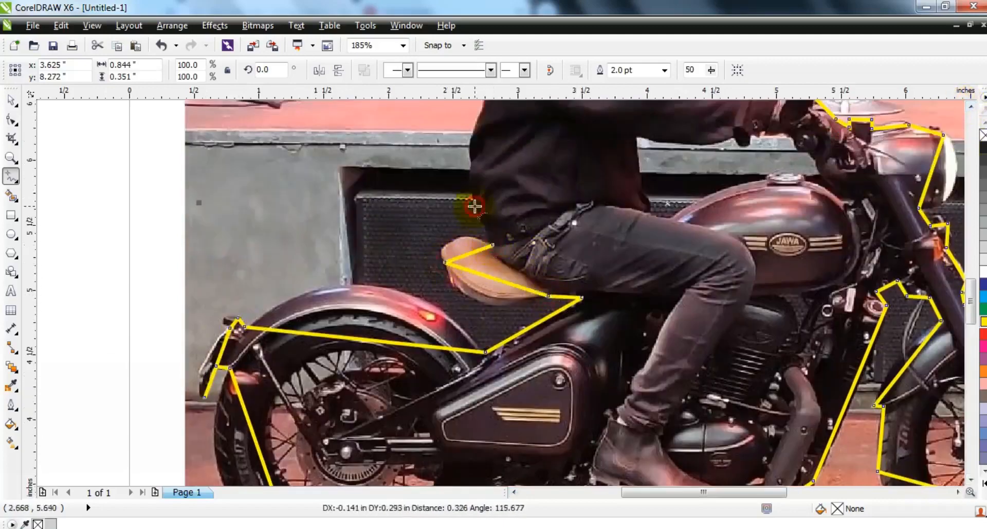
scroll(966, 102, up, 3)
click(482, 263)
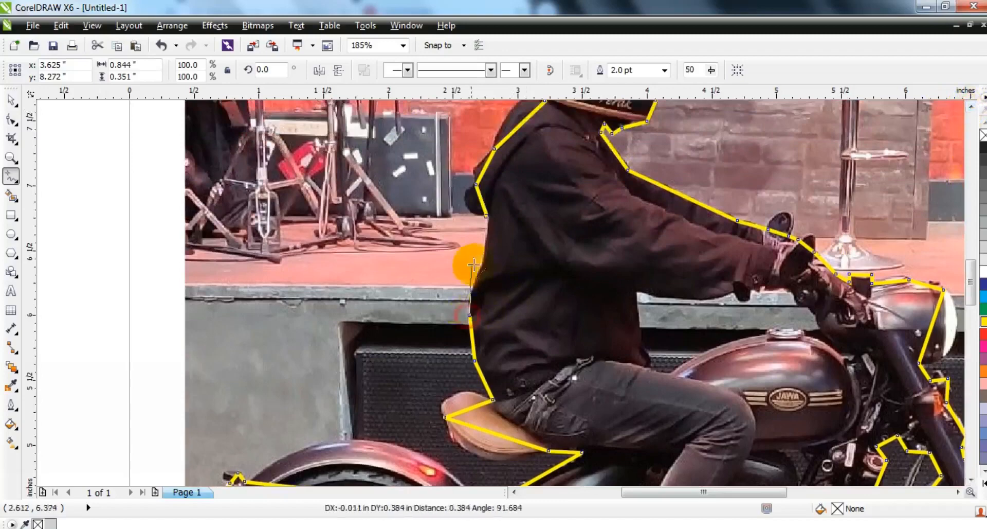
double_click(477, 210)
Select all nodes of the closed outline, convert its segments to curves, and set the outline width to 1 pt
click(11, 119)
key(F3)
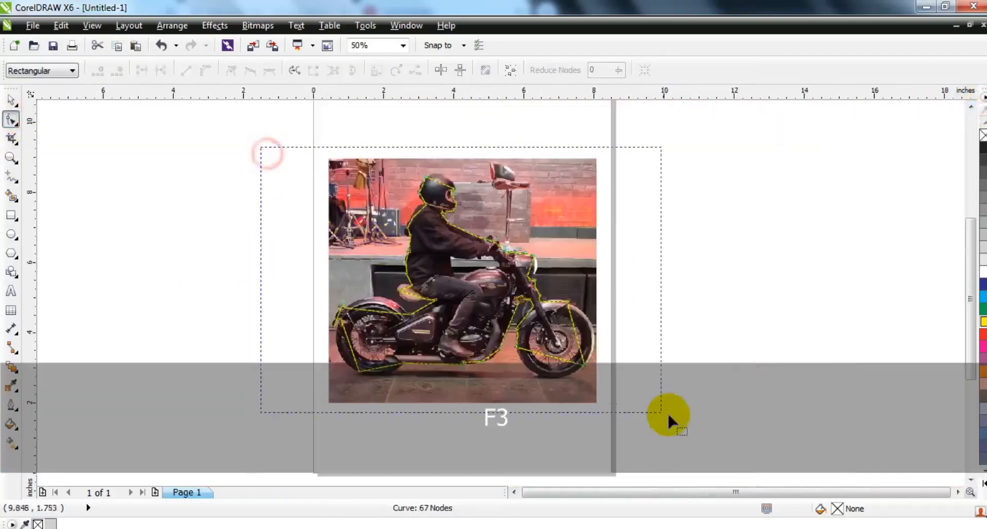
key(shift+F2)
click(12, 100)
click(665, 70)
click(640, 133)
Bend the outline segments with the Shape tool to follow the top, front and back of the helmet
click(11, 120)
scroll(412, 262, up, 5)
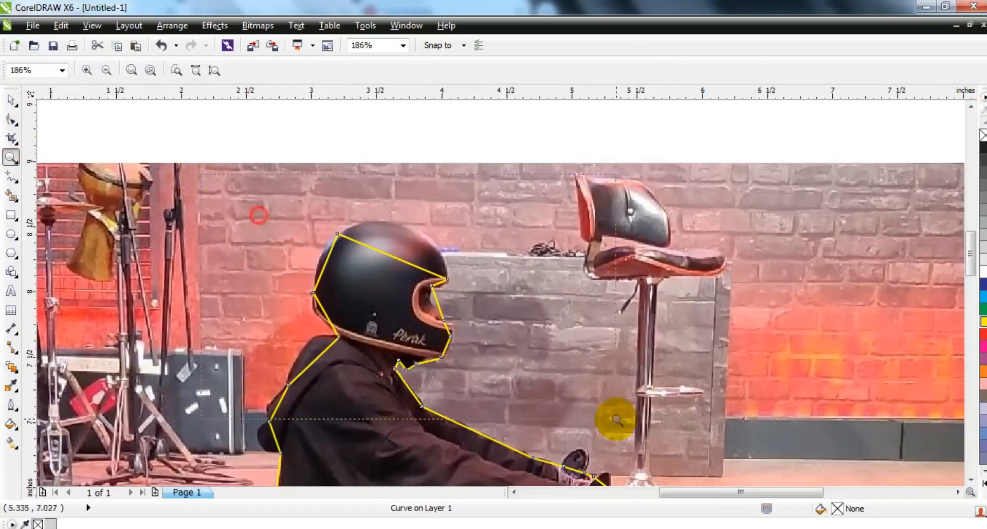
drag(376, 235, 367, 227)
drag(449, 218, 441, 166)
drag(510, 243, 572, 197)
drag(493, 211, 487, 181)
drag(358, 319, 356, 315)
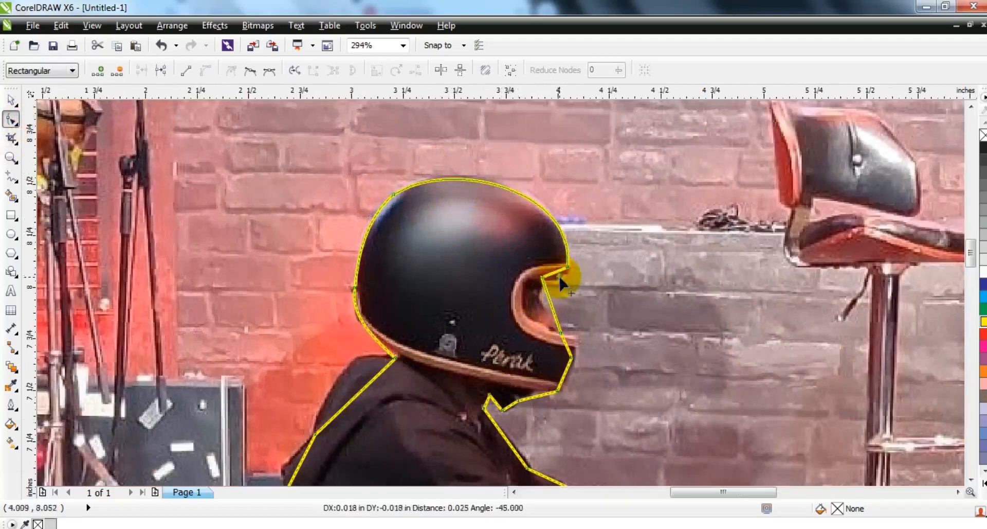
Curve the outline segments to fit the helmet's visor opening, chin guard and the neck area beneath it
click(547, 299)
drag(534, 307, 536, 307)
click(560, 393)
drag(568, 376, 570, 375)
click(512, 414)
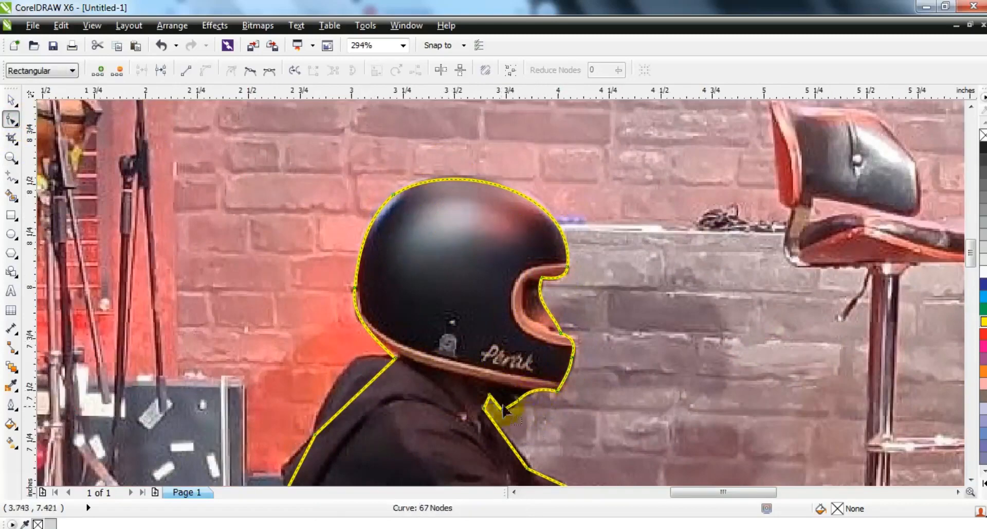
Bend the outline segments to follow the back of the helmet, the jacket hood and the rider's upper back
drag(348, 377, 338, 379)
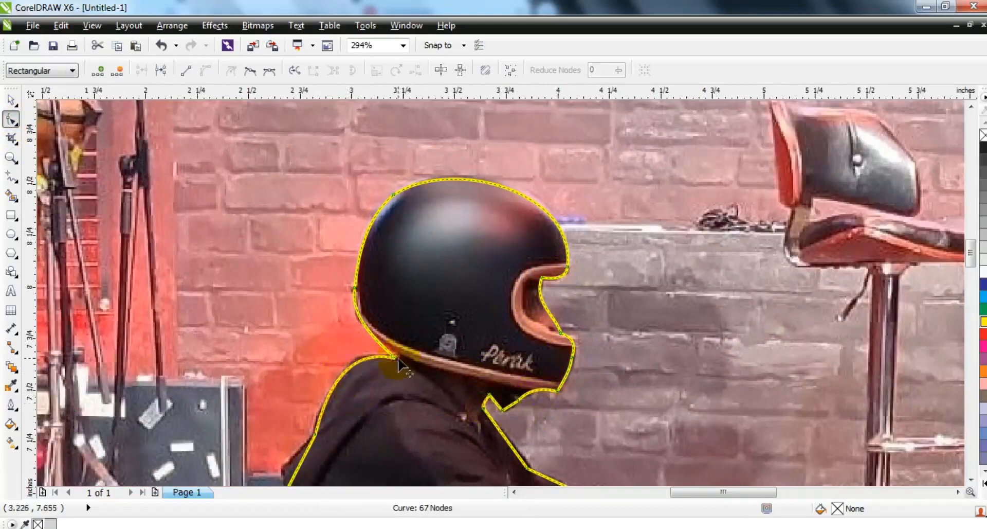
click(350, 318)
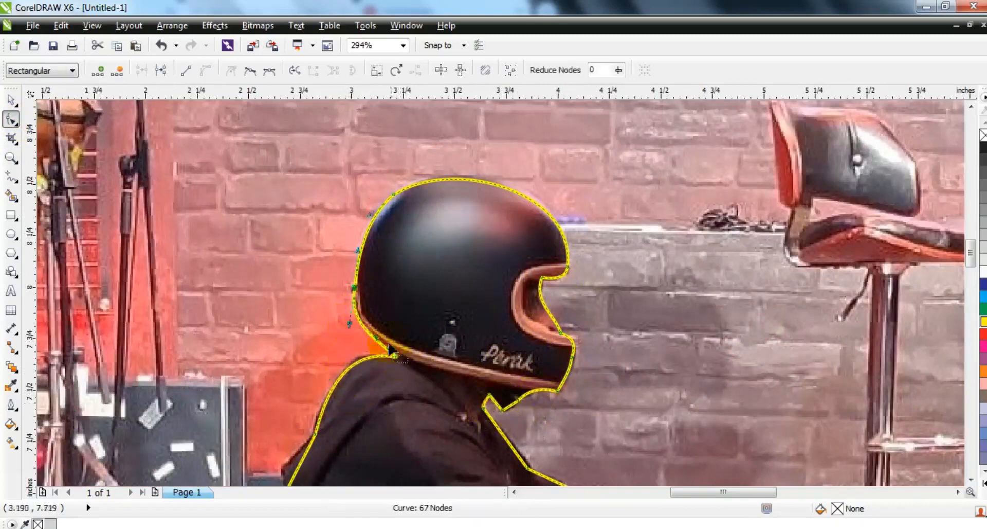
click(971, 480)
drag(298, 276, 291, 275)
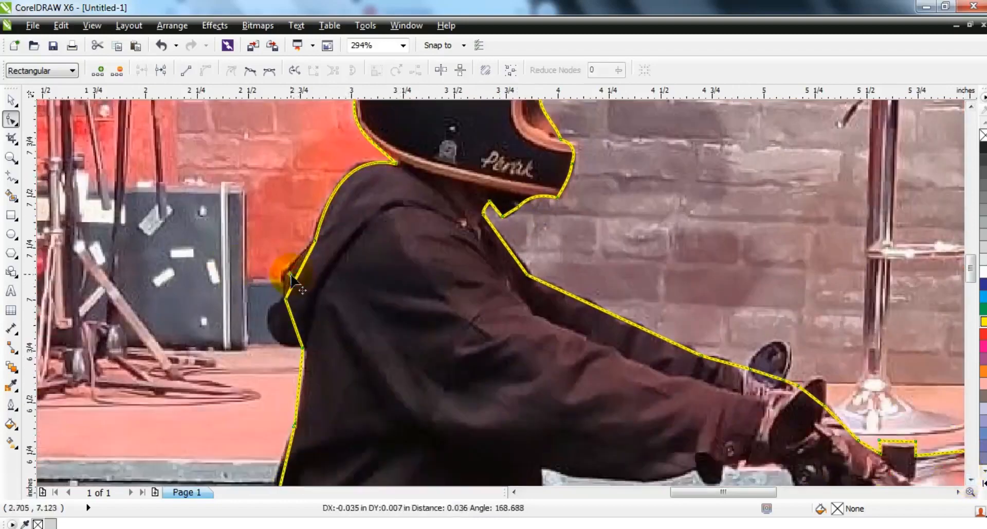
drag(289, 319, 273, 319)
click(294, 381)
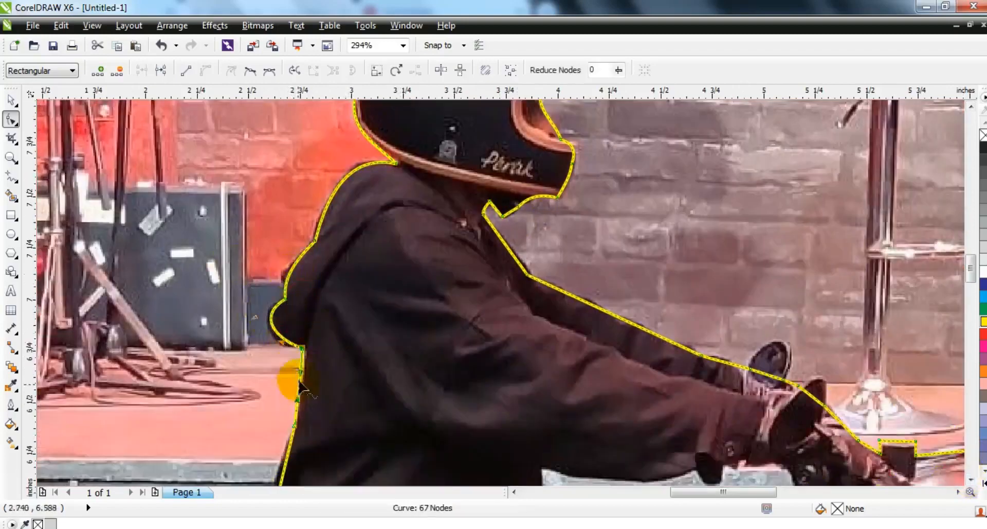
drag(302, 378, 304, 377)
Curve the outline segments along the rider's chest and arm and around the mirrors at the handlebar
drag(509, 253, 515, 249)
drag(575, 298, 577, 296)
drag(761, 376, 775, 379)
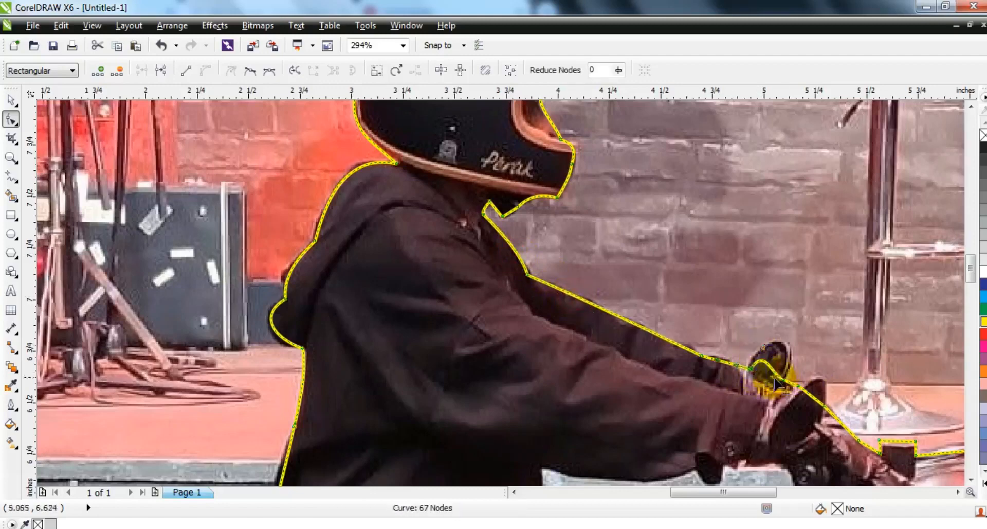
drag(763, 346, 786, 348)
drag(812, 397, 820, 385)
Shape the outline segments around the top of the headlight housing and the rounded headlight lens
triple_click(959, 492)
triple_click(971, 479)
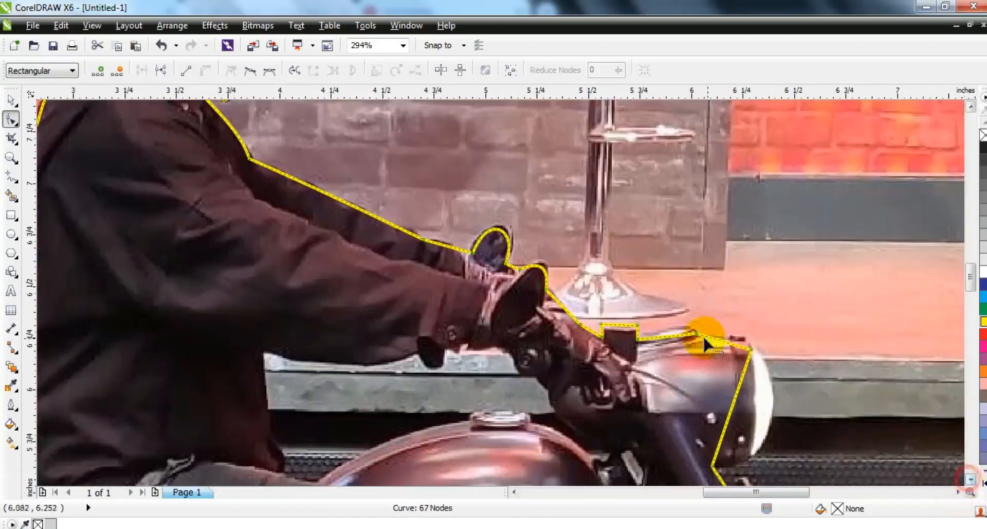
drag(733, 339, 733, 338)
drag(674, 336, 678, 331)
click(752, 349)
drag(740, 388, 777, 380)
drag(726, 429, 793, 465)
drag(775, 378, 776, 359)
Bend the outline segments around the front indicator, fork, top of the front fender and front frame
click(971, 480)
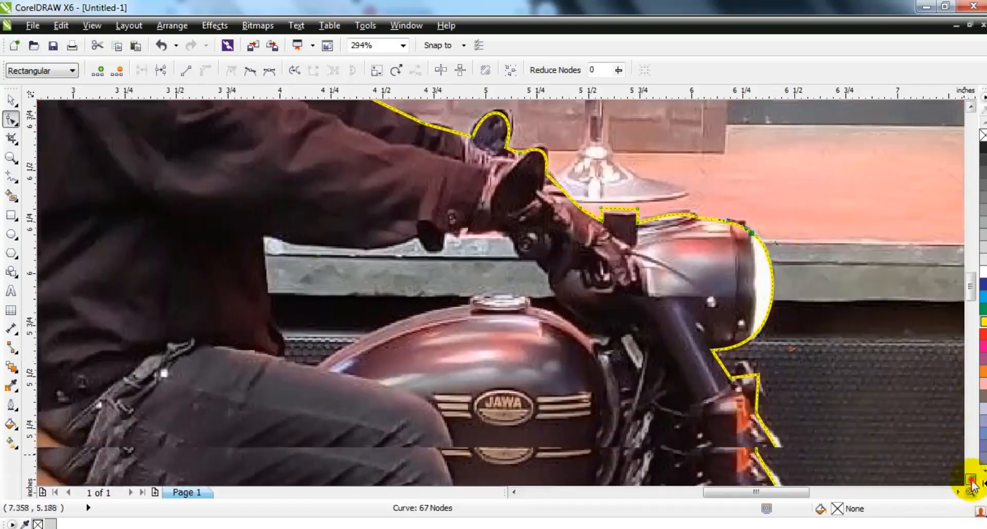
drag(744, 259, 741, 254)
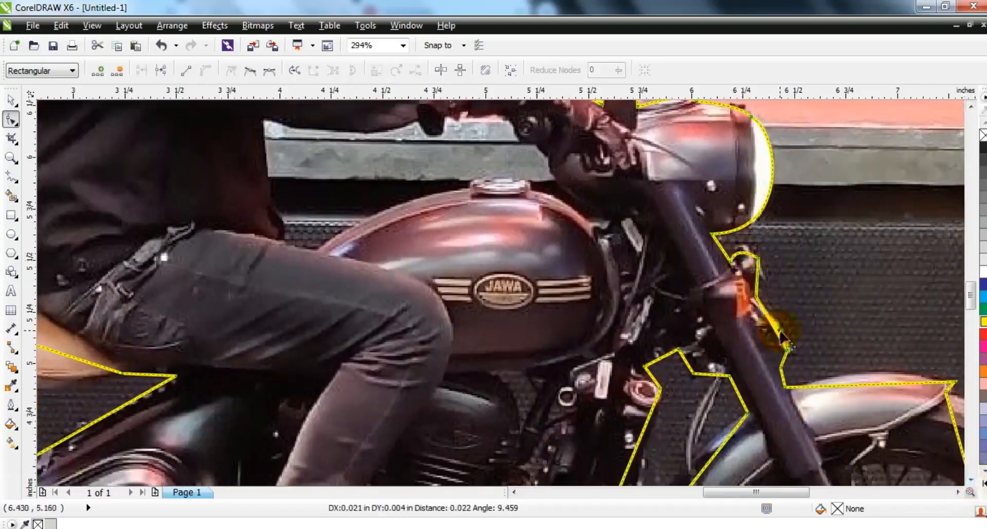
drag(864, 383, 864, 374)
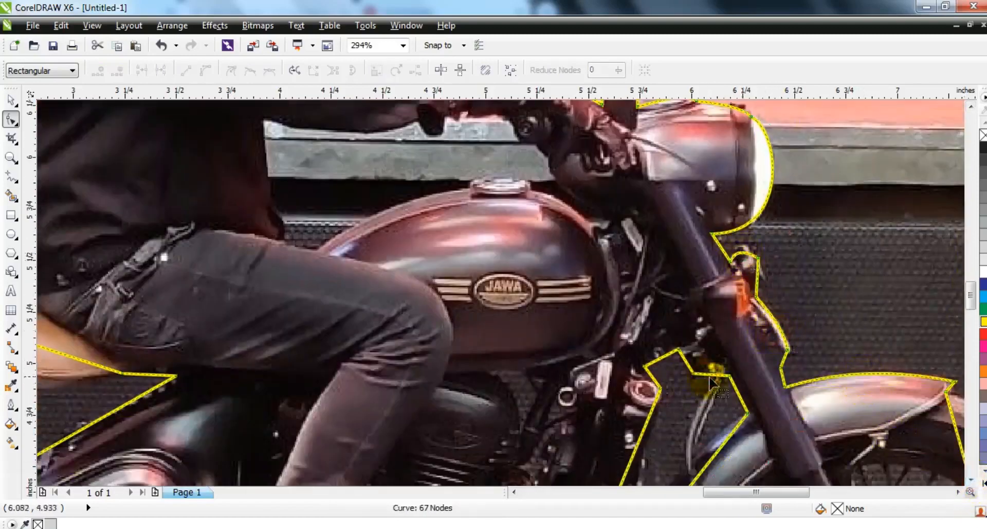
drag(647, 425, 650, 432)
Curve the long segment from the fender tip so it follows the front edge of the front tyre
click(958, 492)
click(971, 479)
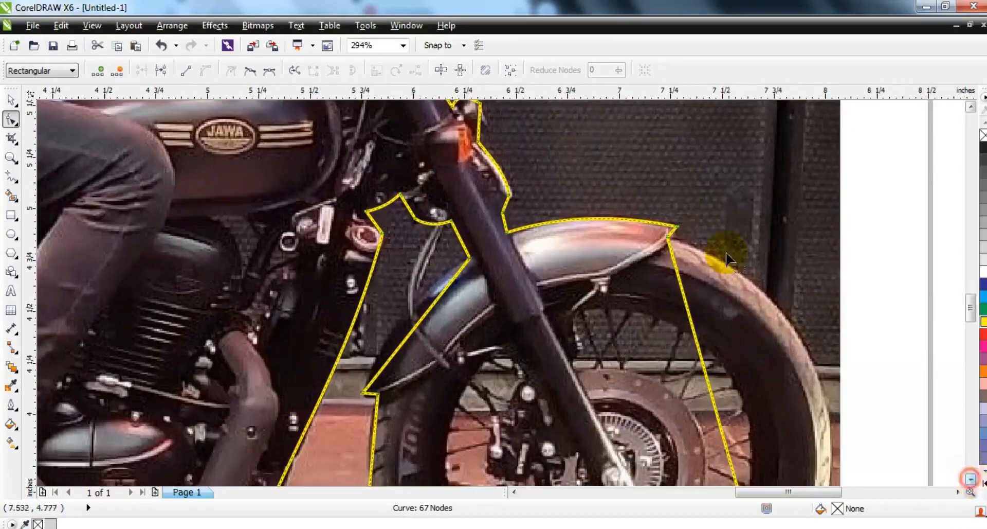
drag(686, 235, 644, 264)
key(F3)
drag(674, 319, 707, 273)
drag(691, 384, 762, 367)
drag(706, 274, 729, 282)
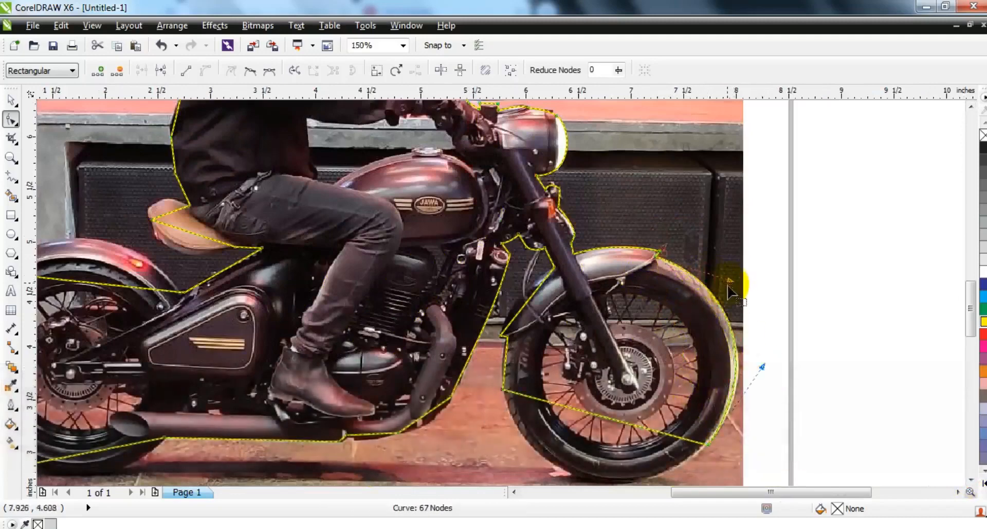
Bend the segments along the bottom and rear side of the front tyre to match its round edge
drag(545, 419, 511, 441)
click(971, 480)
drag(642, 364, 602, 405)
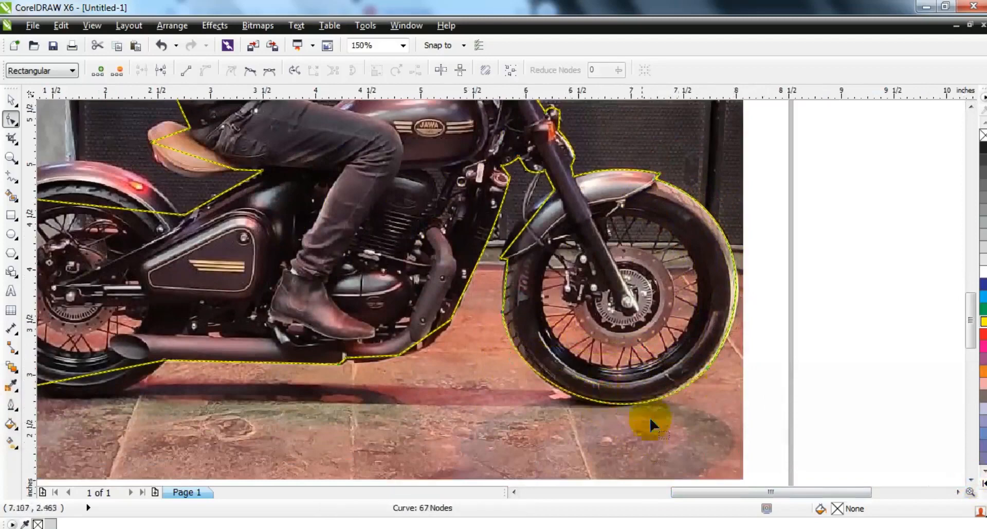
drag(504, 377, 513, 390)
drag(505, 289, 501, 289)
Curve the outline segments beneath and behind the rear wheel to follow the edge of the tyre
drag(432, 347, 377, 396)
click(514, 492)
click(514, 492)
click(513, 492)
drag(259, 348, 250, 346)
drag(273, 279, 231, 294)
drag(249, 347, 245, 351)
Shape the outline segments to the arc of the rear fender and the tail bracket
click(281, 181)
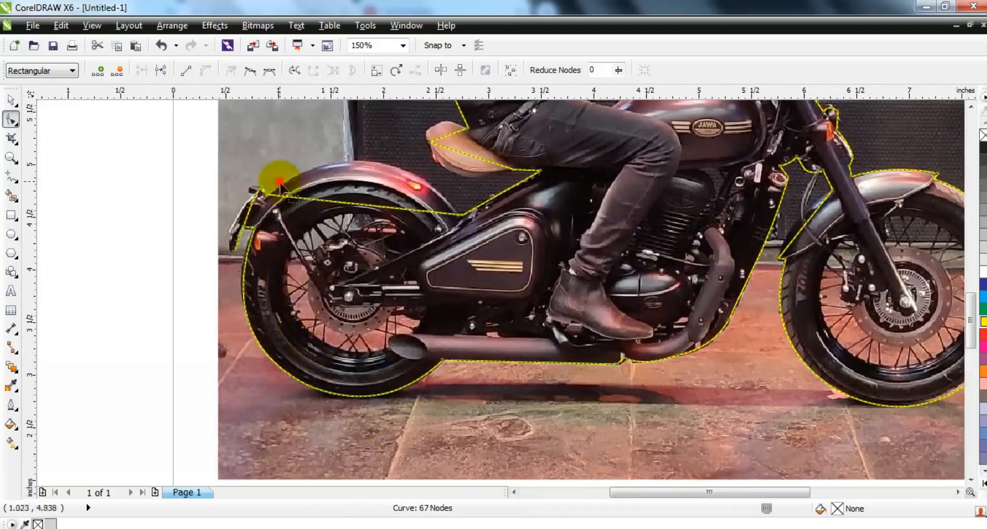
click(268, 195)
drag(313, 153, 311, 153)
drag(399, 208, 399, 209)
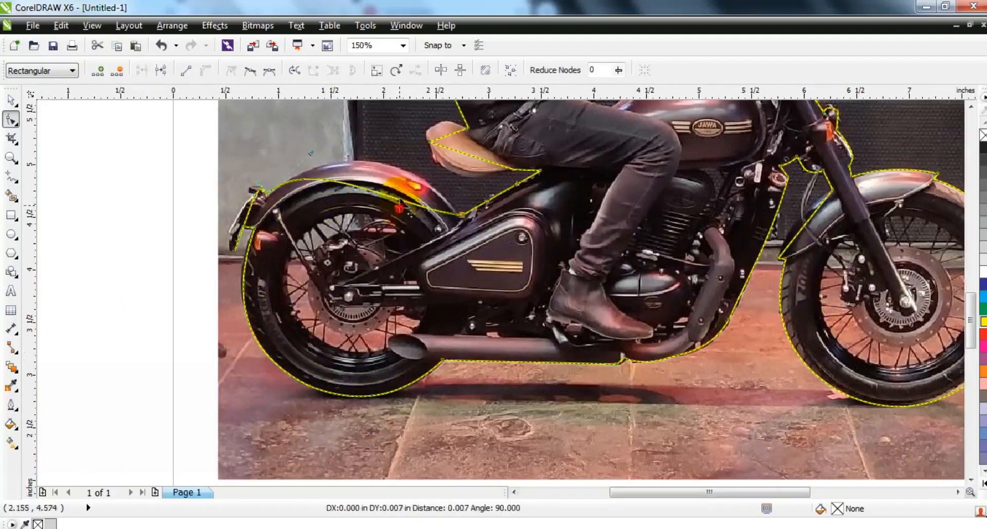
drag(407, 147, 407, 146)
drag(247, 217, 250, 188)
Curve the outline segments around the underside and top of the tan seat and along the rider's lower back
drag(477, 157, 459, 175)
mouse_move(446, 136)
mouse_down()
mouse_move(436, 125)
mouse_move(466, 145)
mouse_up()
click(492, 197)
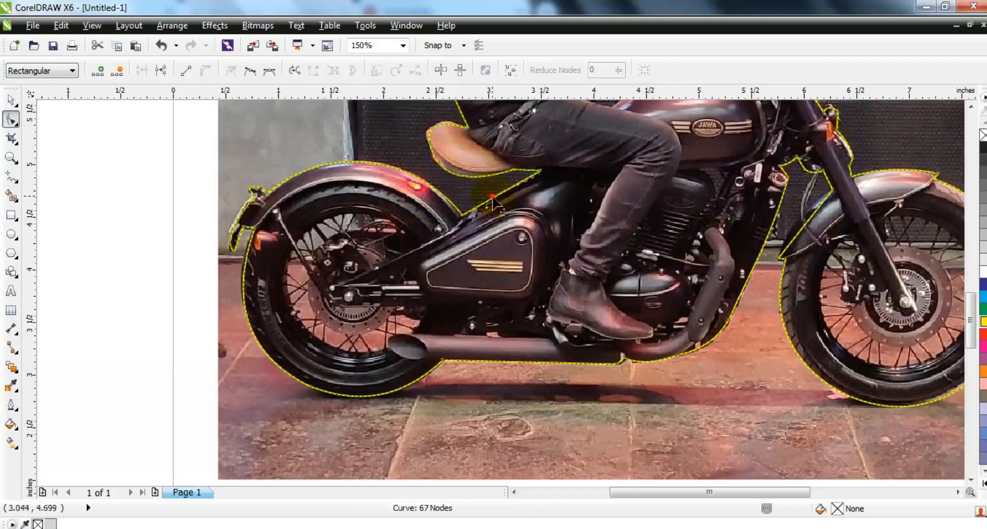
click(972, 107)
drag(456, 278, 451, 283)
Refine the outline with the Shape tool so it follows the rear edge of the front fender
click(11, 100)
key(Escape)
key(F4)
click(617, 209)
click(11, 120)
click(620, 377)
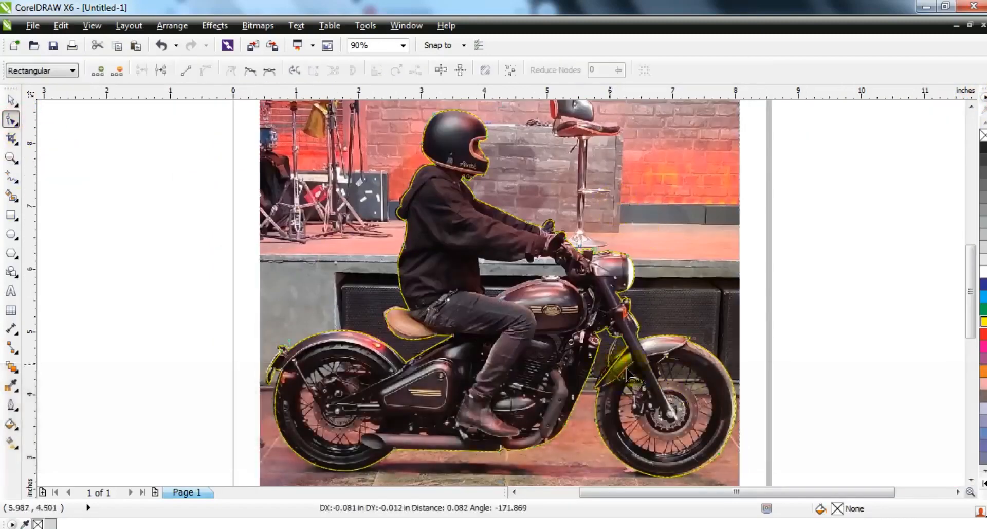
PowerClip the photo inside the traced rider-and-motorcycle outline and deselect it
click(11, 99)
right_click(701, 233)
click(760, 8)
click(530, 223)
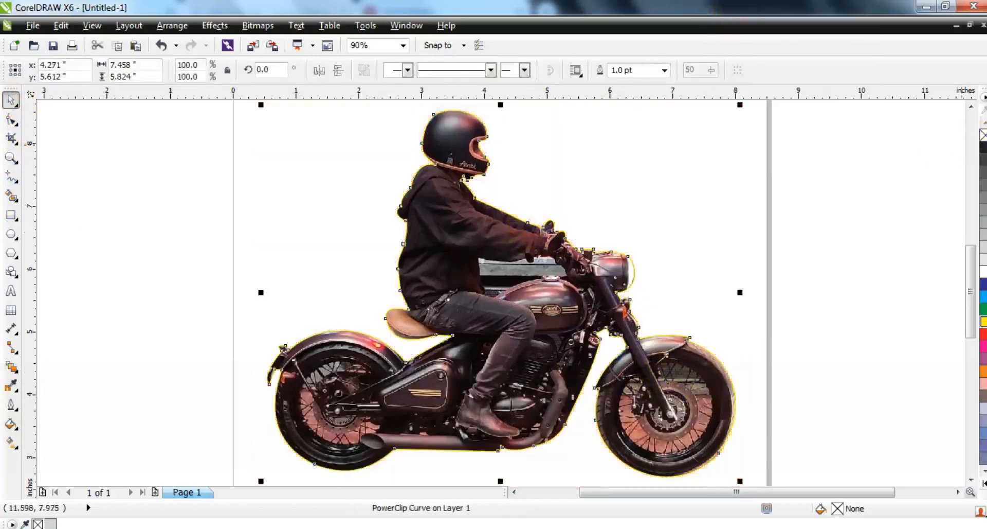
click(778, 303)
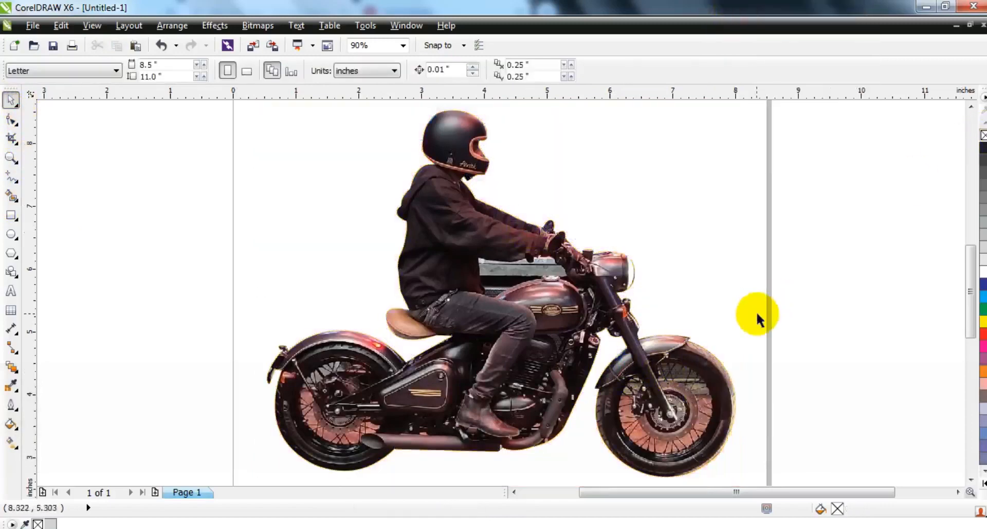
Trace a closed freehand shape around the background gap between the rider's arm, torso, thigh and the fuel tank
click(12, 157)
drag(432, 226, 669, 337)
click(12, 176)
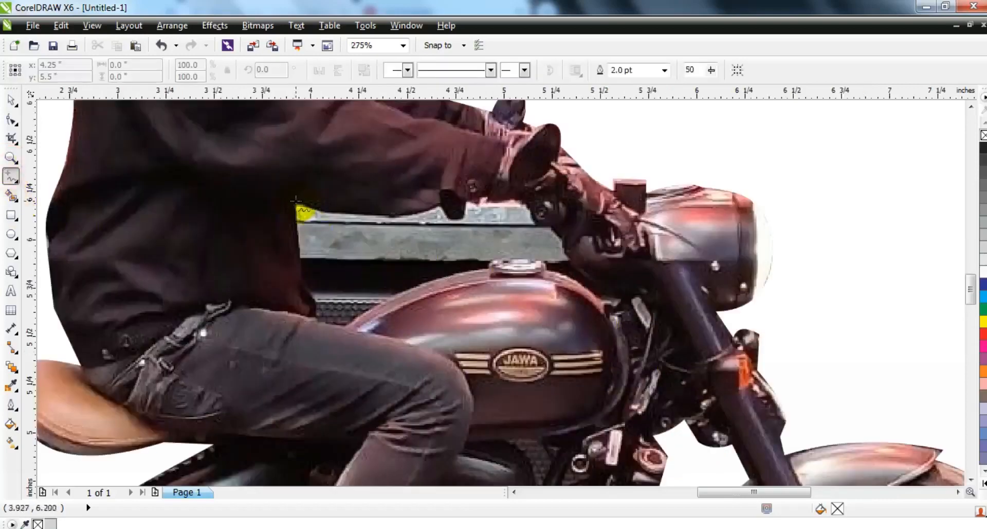
click(296, 201)
click(440, 202)
click(467, 200)
click(531, 200)
click(551, 228)
click(562, 244)
click(568, 258)
click(546, 268)
click(491, 267)
click(345, 330)
click(314, 316)
click(303, 285)
click(296, 201)
Convert the gap shape's segments to curves and bend them to fit the fuel tank, handlebar and sleeve edges
click(11, 119)
click(205, 70)
drag(423, 297, 419, 284)
drag(520, 267, 518, 259)
drag(543, 214, 536, 219)
drag(453, 202, 458, 212)
drag(383, 203, 386, 216)
drag(561, 262, 559, 261)
Combine the gap shape with the PowerClip outline to cut the remaining background out of the picture
click(12, 101)
shift+click(92, 157)
click(367, 69)
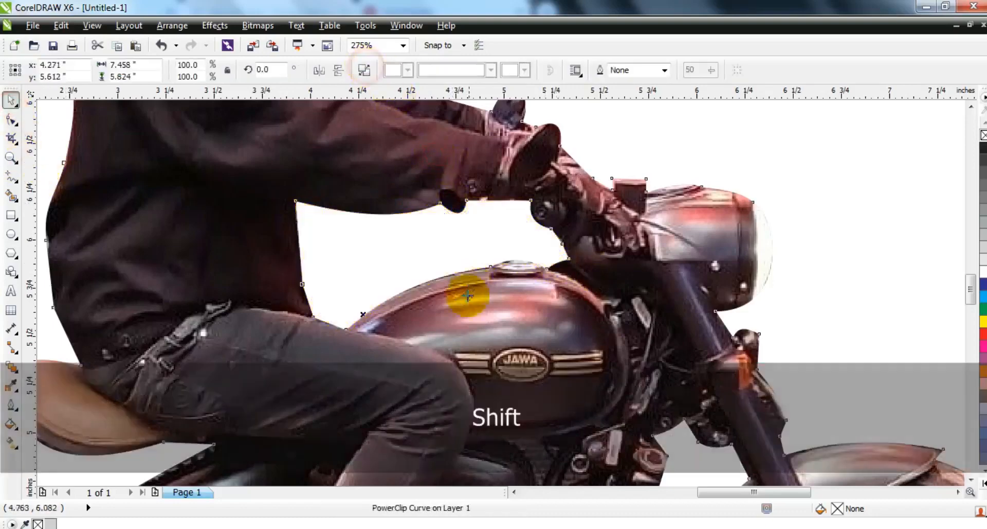
key(shift+F2)
Give the clipped rider and motorcycle a red outline 4 pt wide
click(612, 70)
text(4)
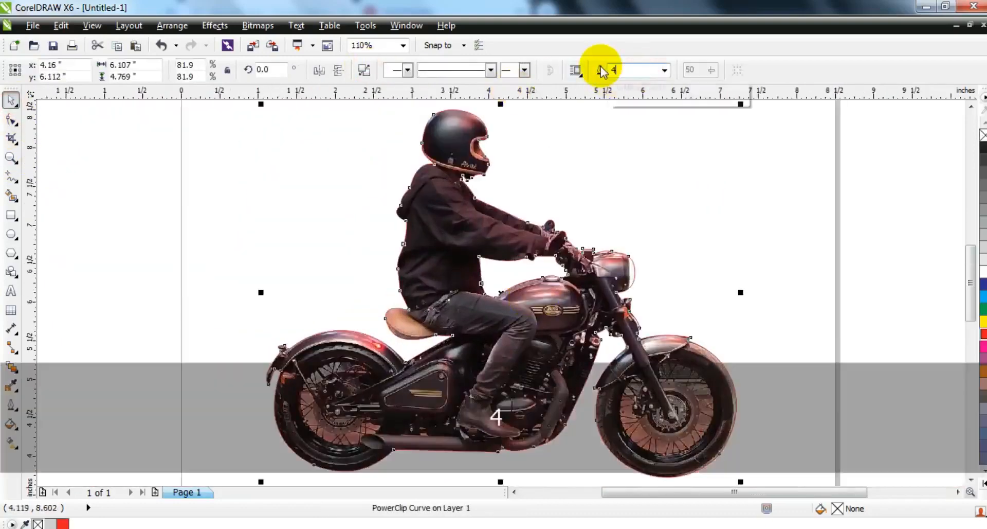
key(Return)
Extract the photo from the PowerClip outline and select the extracted bitmap
right_click(464, 219)
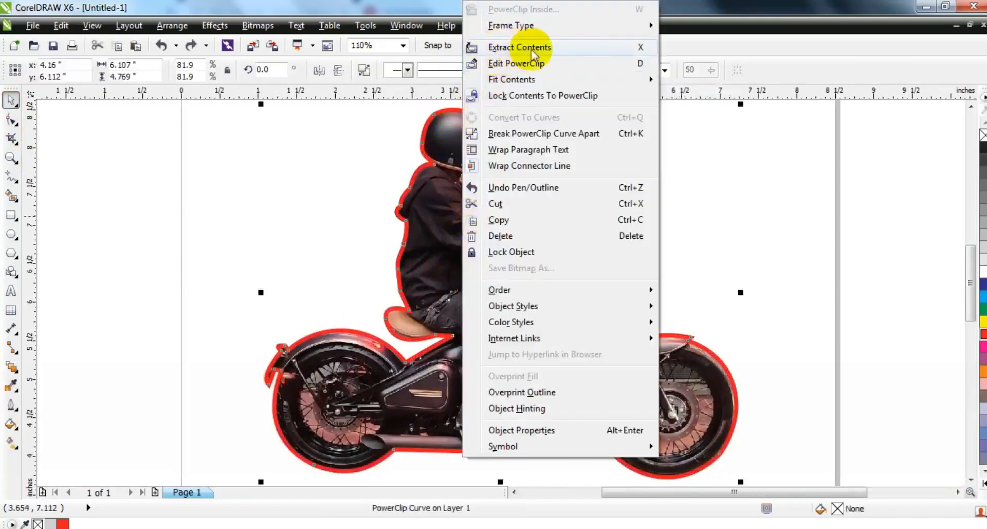
click(518, 50)
click(816, 211)
click(681, 182)
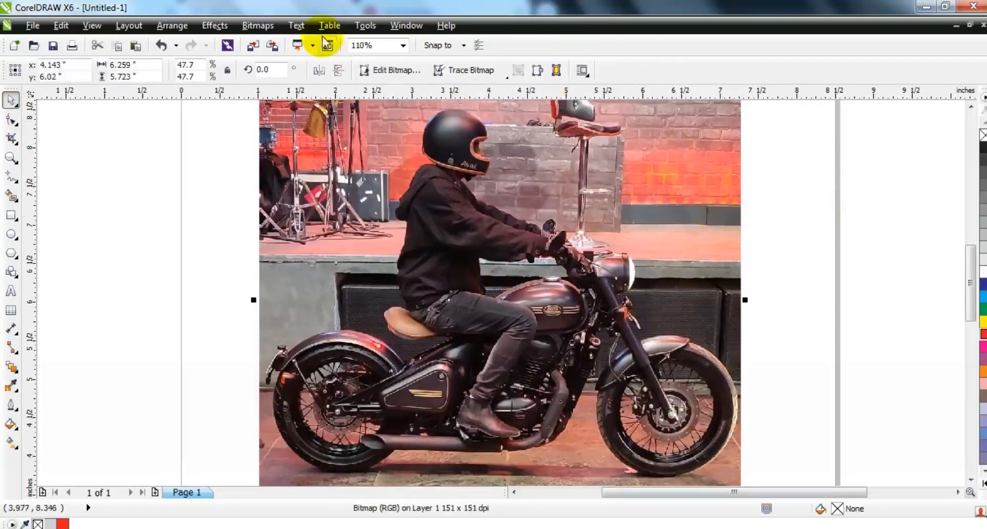
Start converting the extracted photo to Black and White (1-bit) with the Line Art conversion method
click(259, 24)
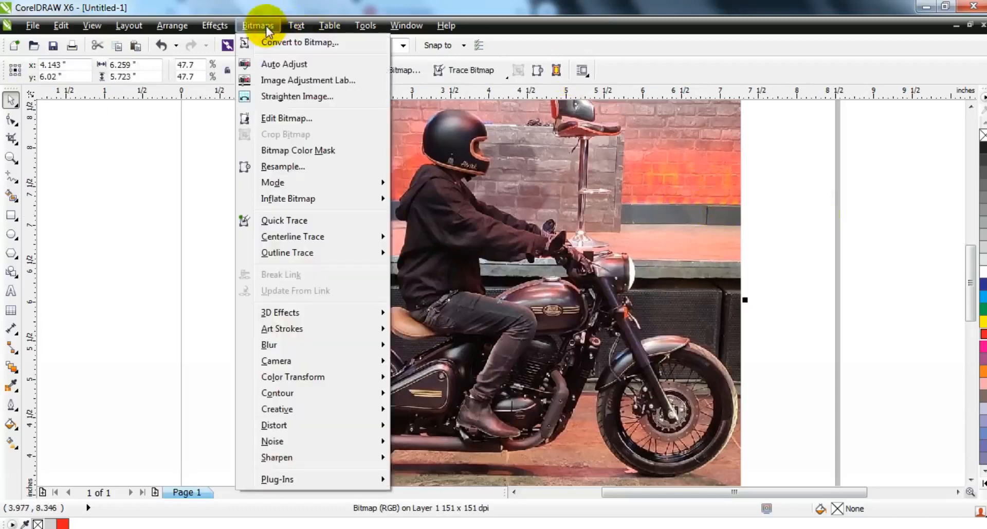
click(292, 183)
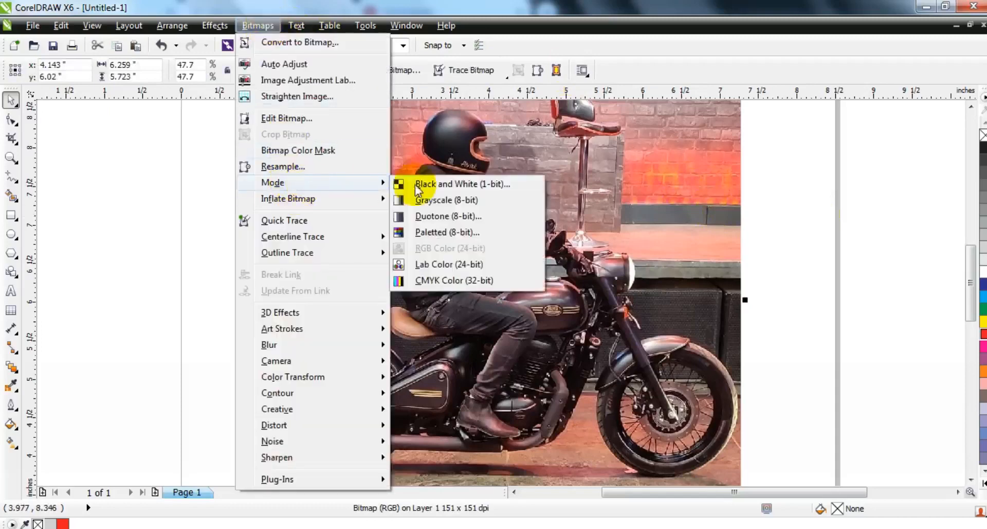
click(461, 185)
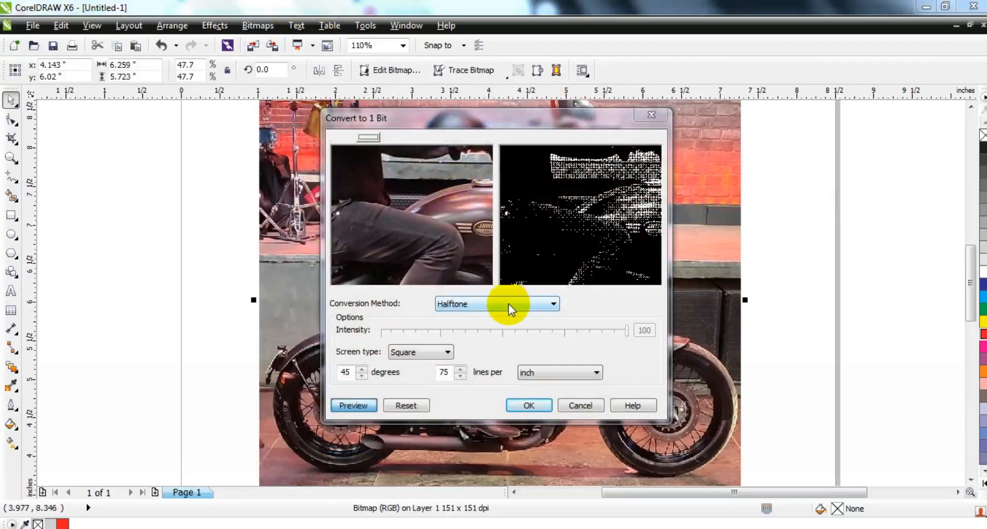
click(510, 309)
click(505, 315)
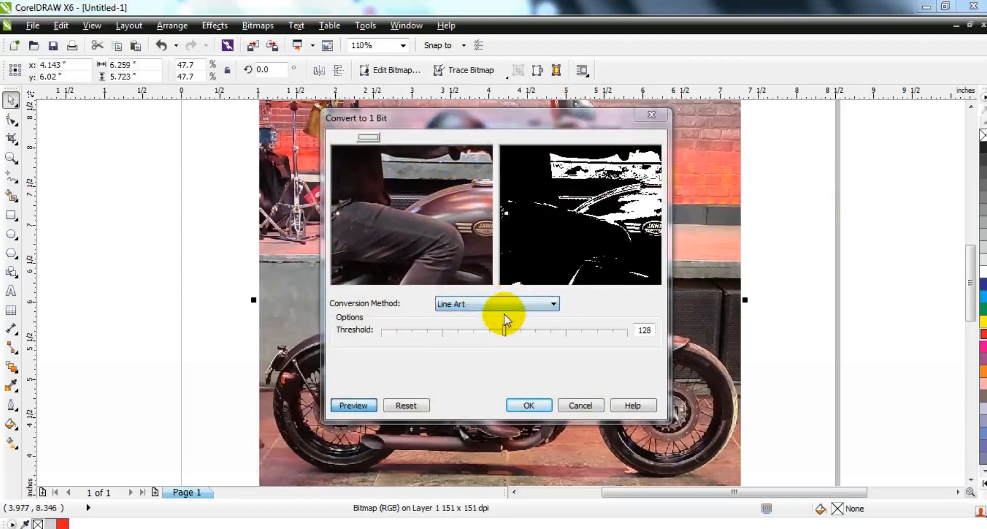
Inspect the leg, tank and handlebar areas in the conversion preview and lower the threshold to 75
drag(460, 223, 376, 254)
drag(432, 205, 388, 224)
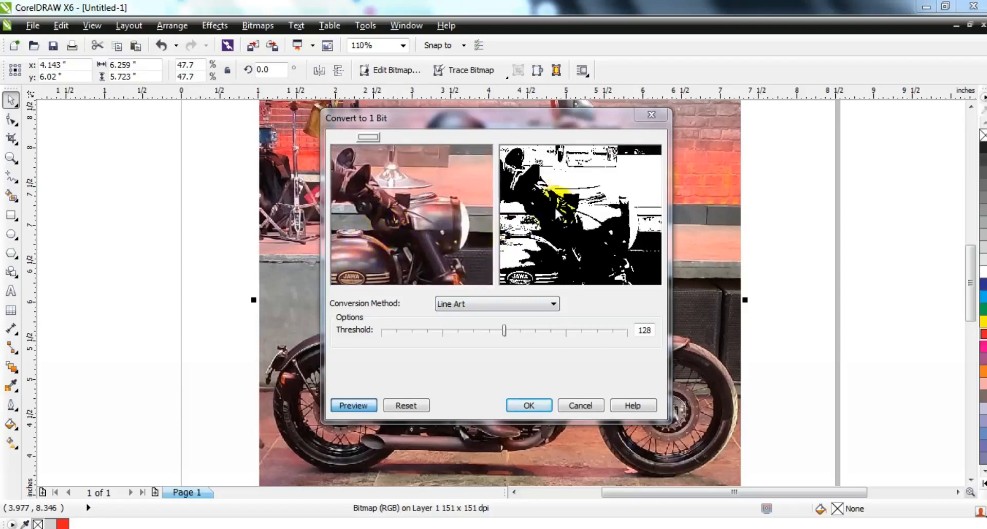
mouse_move(367, 230)
mouse_down()
mouse_move(420, 226)
mouse_move(424, 265)
mouse_up()
drag(411, 226, 417, 239)
drag(504, 331, 454, 333)
Check the engine and front fork in the preview, set the threshold to 84 and apply the conversion
drag(441, 249, 449, 203)
drag(450, 267, 453, 201)
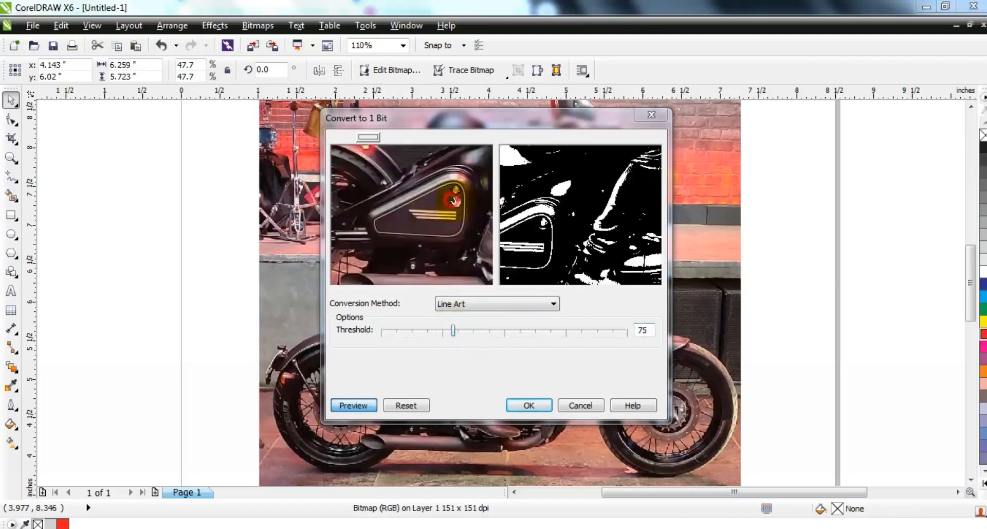
drag(399, 223, 320, 221)
drag(449, 226, 370, 223)
drag(441, 181, 309, 212)
drag(405, 224, 429, 242)
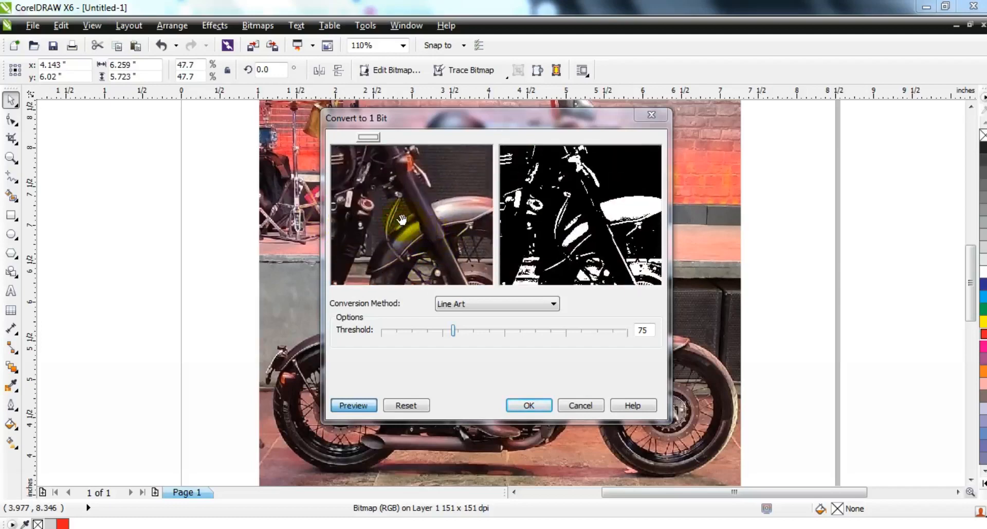
drag(453, 331, 462, 330)
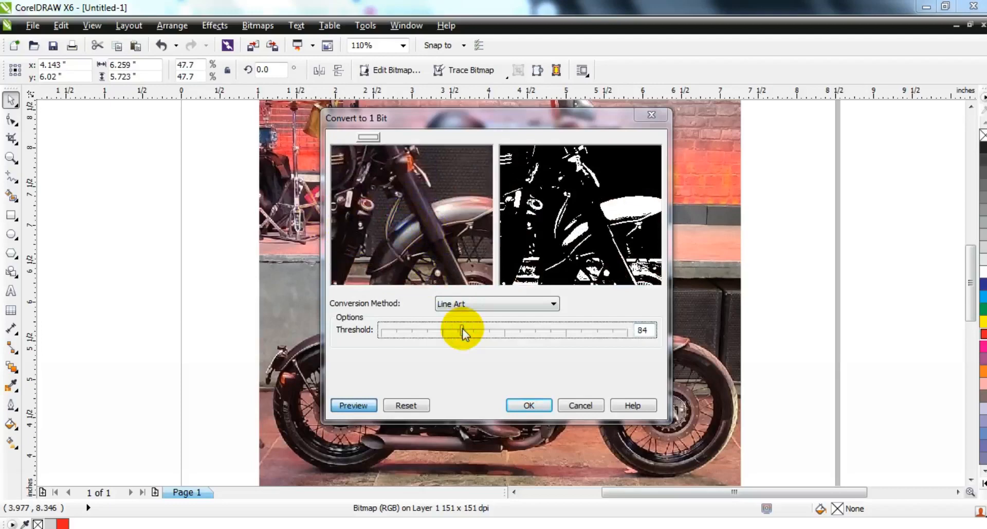
click(530, 406)
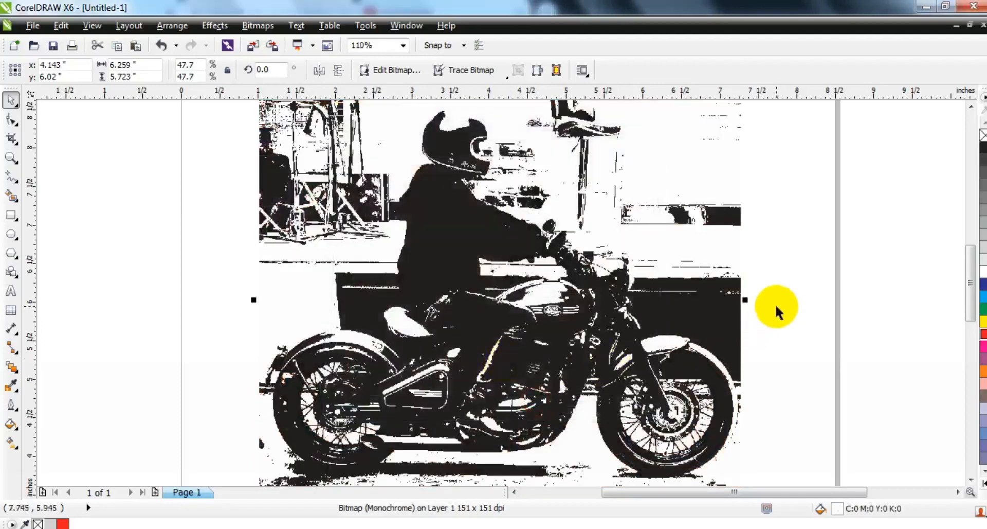
Send the monochrome bitmap to the back and PowerClip it inside the red rider outline
key(shift+Page_Down)
click(212, 26)
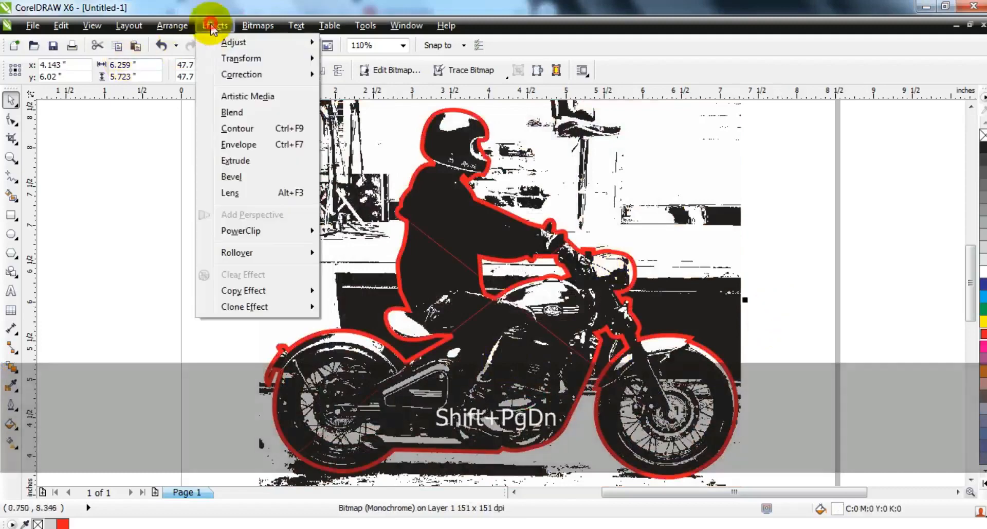
mouse_move(241, 230)
click(335, 230)
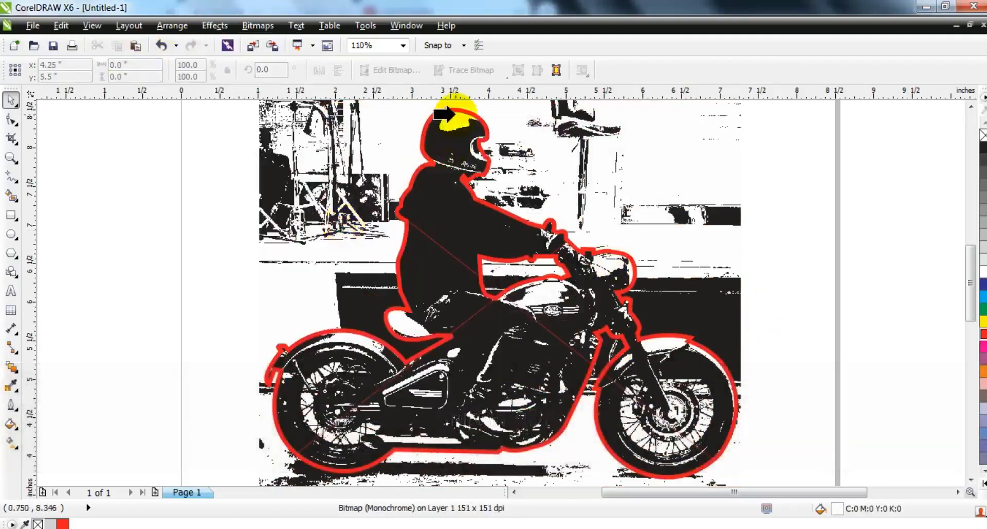
click(453, 109)
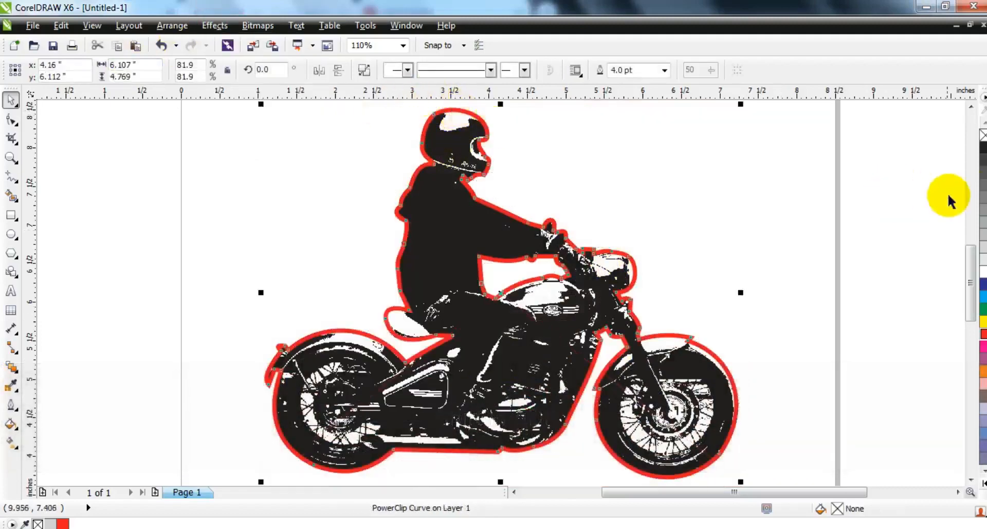
Replace the clipped rider's red outline with a black one 2.0 pt wide
right_click(984, 135)
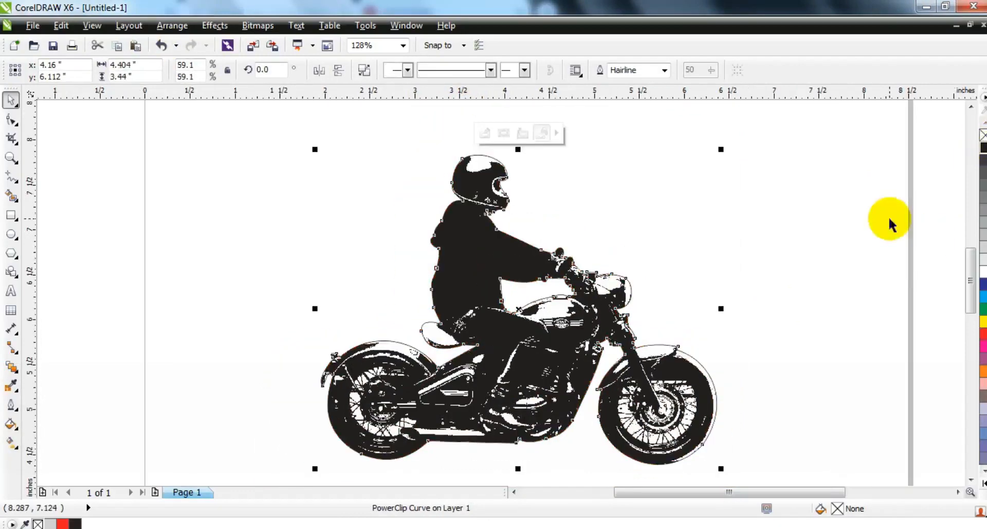
click(665, 70)
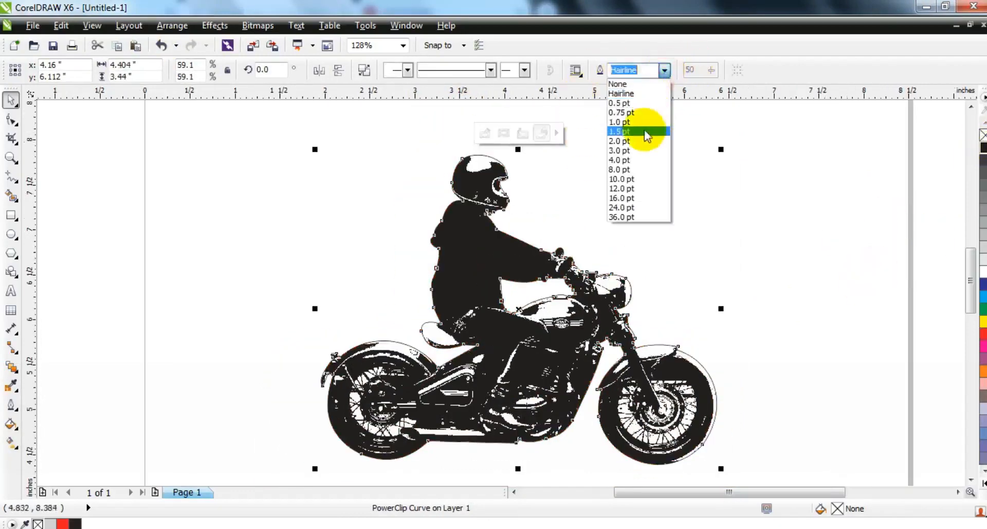
click(643, 141)
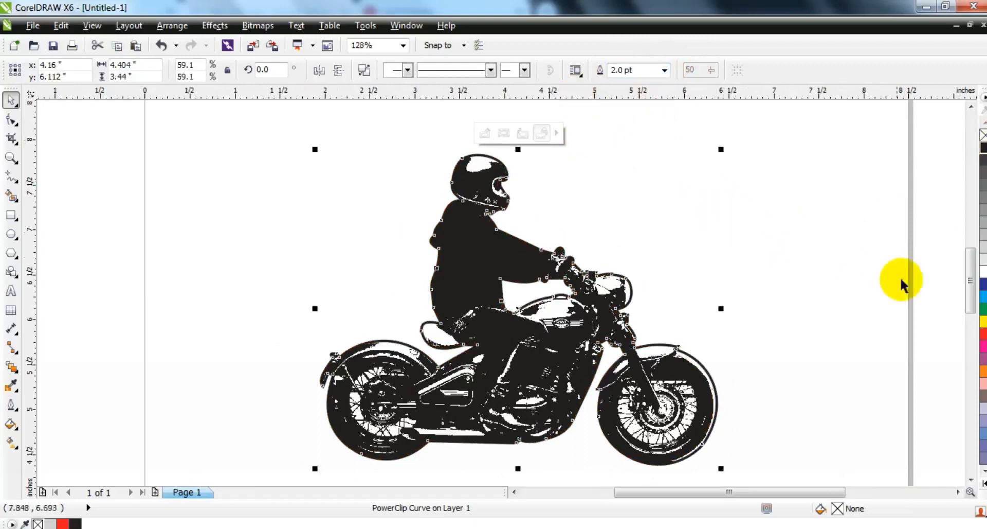
Reselect the clipped rider and recolour it with the palette's pure black swatch
click(895, 290)
click(528, 400)
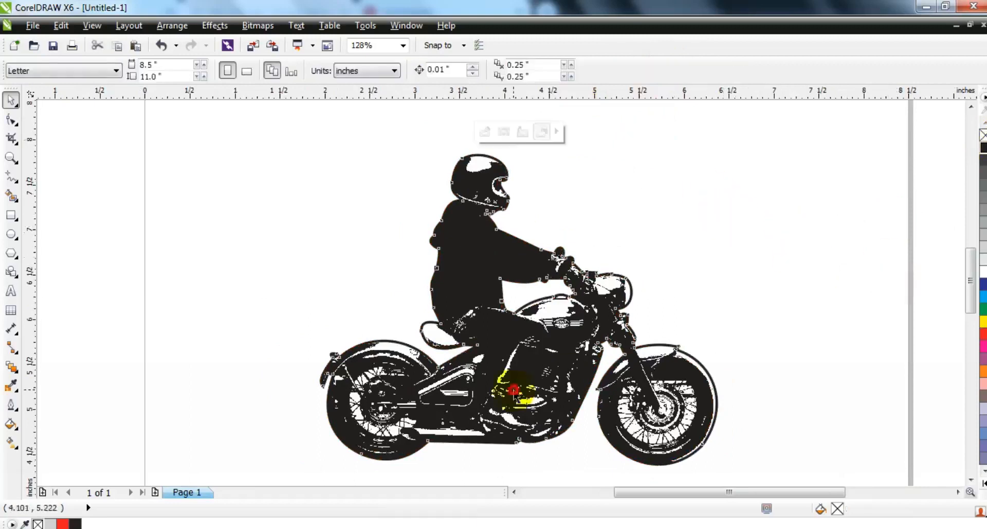
key(F3)
key(Escape)
click(483, 364)
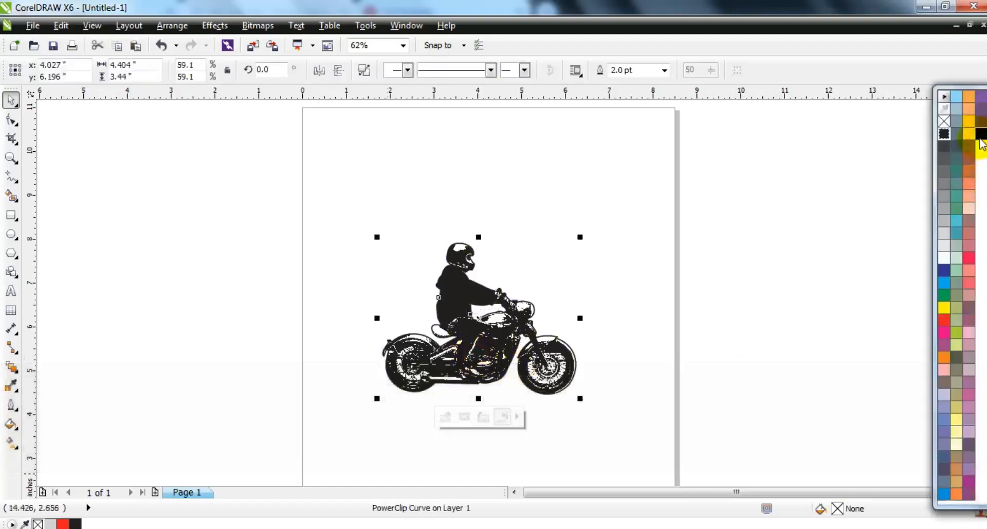
click(766, 261)
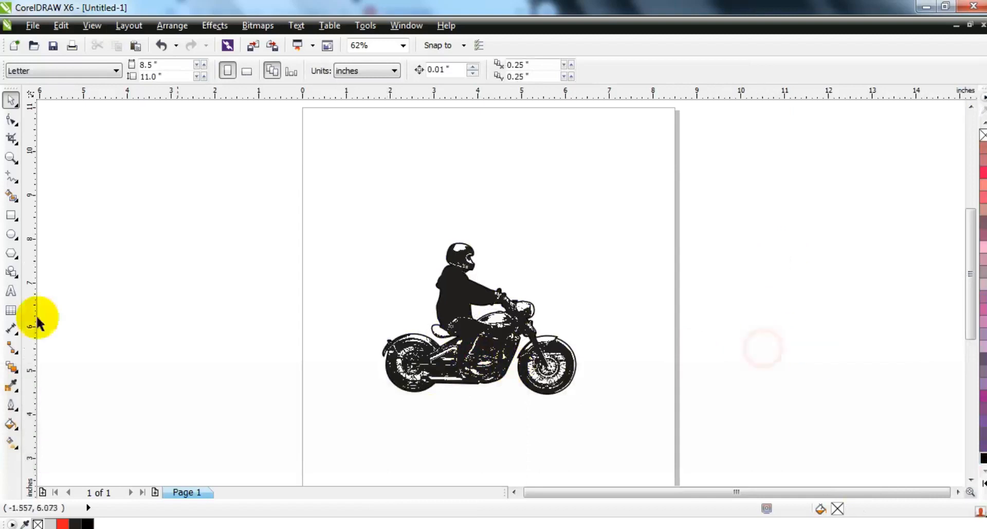
Add the artistic text "LOS ANGELES" beside the page and set its font to STRONGBOX PERSONAL USE
click(11, 295)
click(96, 303)
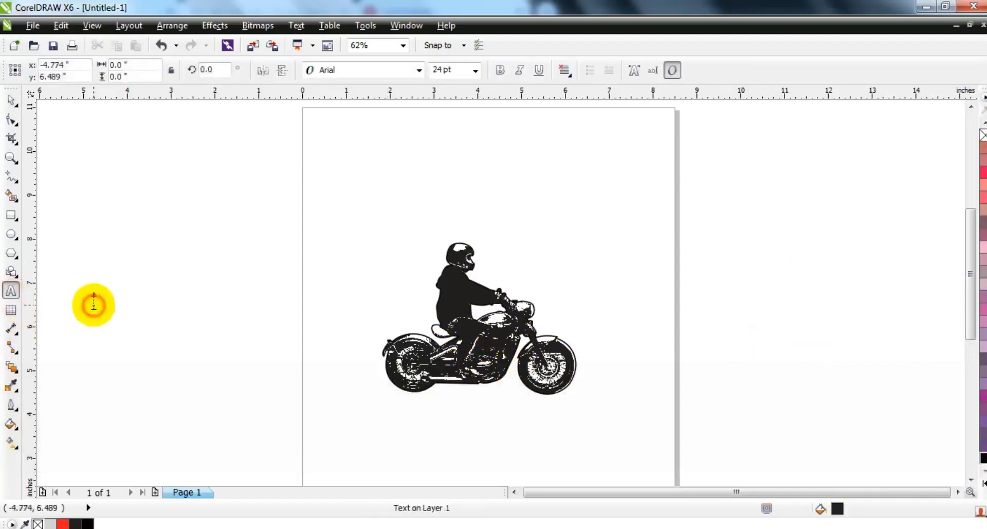
text(L)
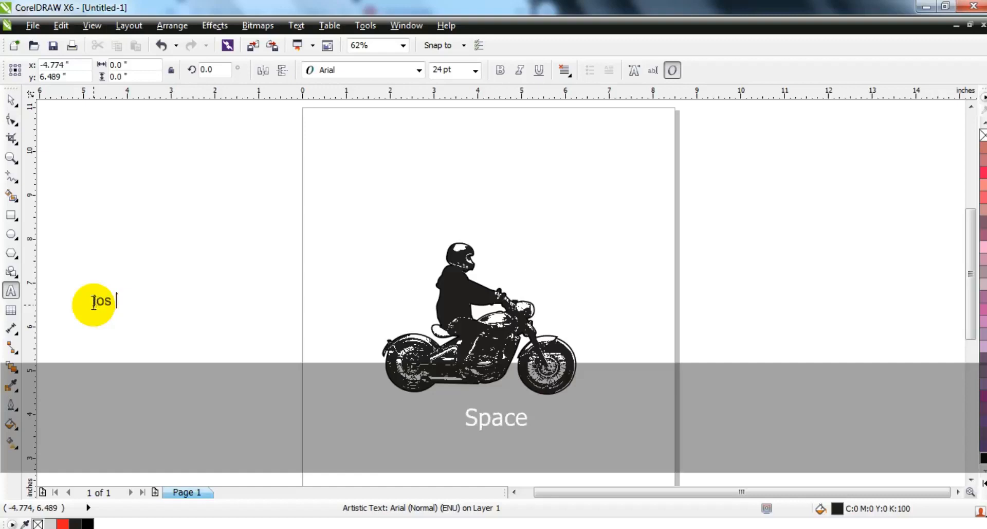
click(11, 99)
click(335, 70)
click(330, 101)
Enlarge the LOS ANGELES text to about 6.2 inches wide and place it above the rider
drag(193, 311, 332, 376)
drag(232, 313, 495, 209)
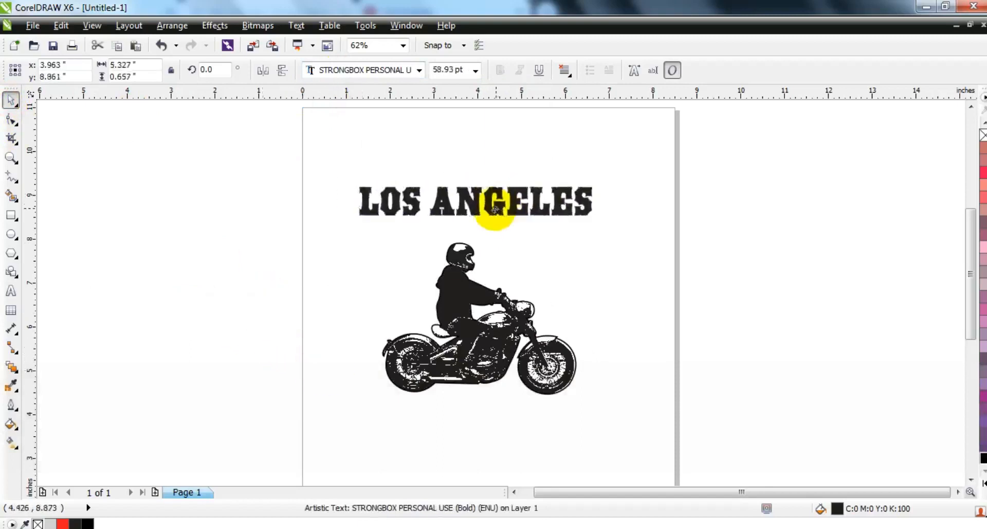
drag(597, 224, 558, 208)
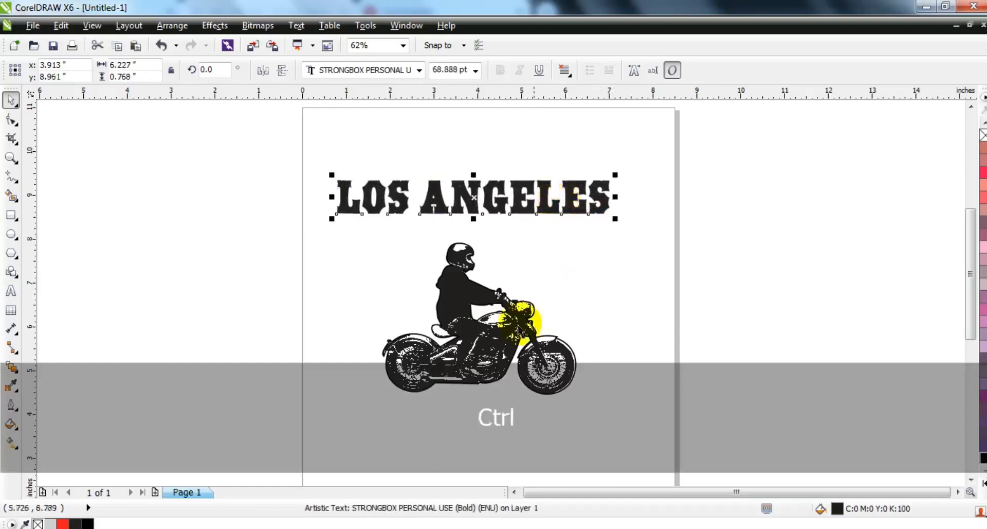
ctrl+click(488, 340)
click(173, 249)
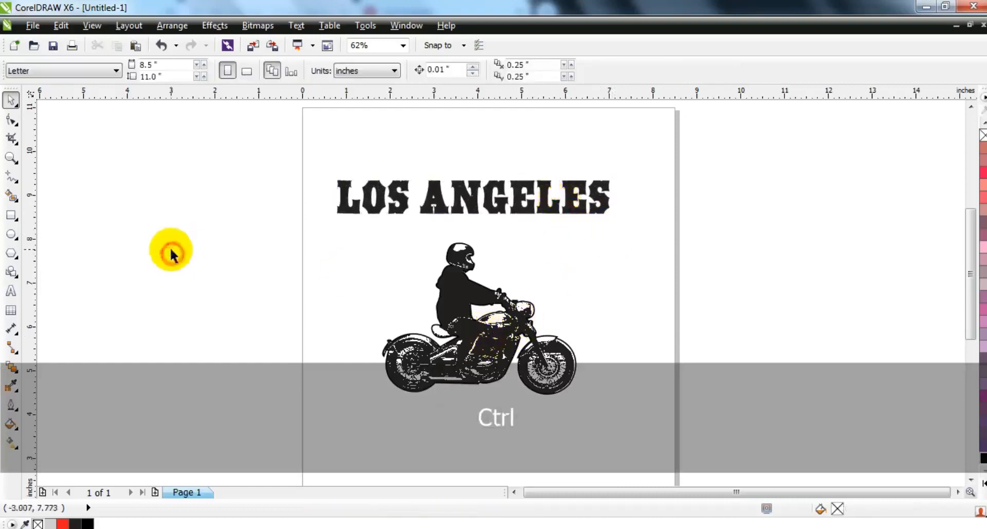
Draw a circle about 5.15 inches in diameter around the rider below the text and give it a red outline
click(10, 236)
drag(357, 217, 581, 438)
click(14, 103)
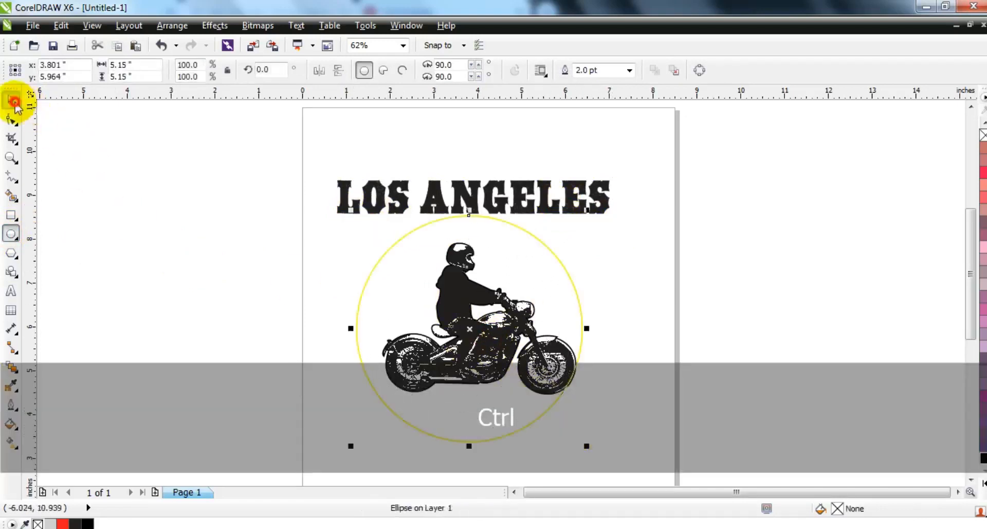
right_click(983, 173)
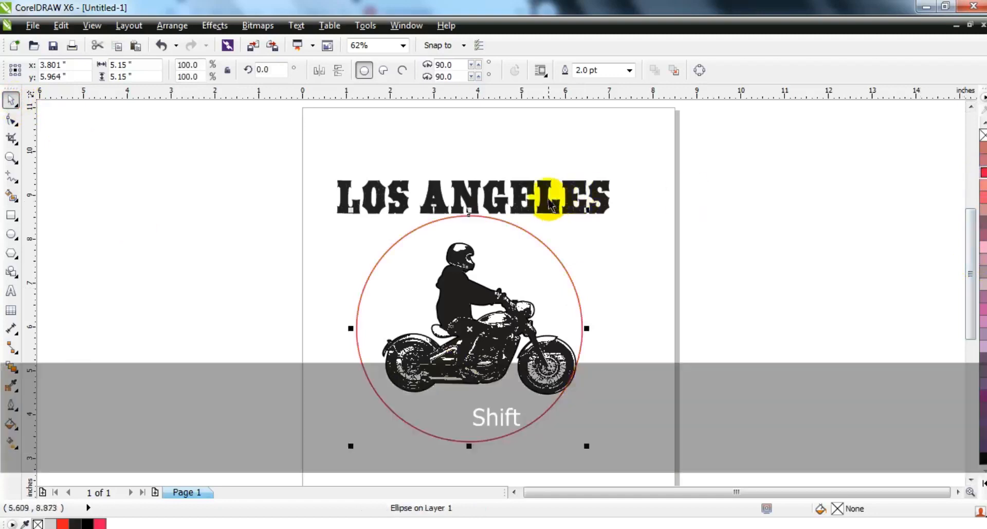
Centre the circle horizontally with the LOS ANGELES text and fit the text to the circle's path
shift+click(548, 199)
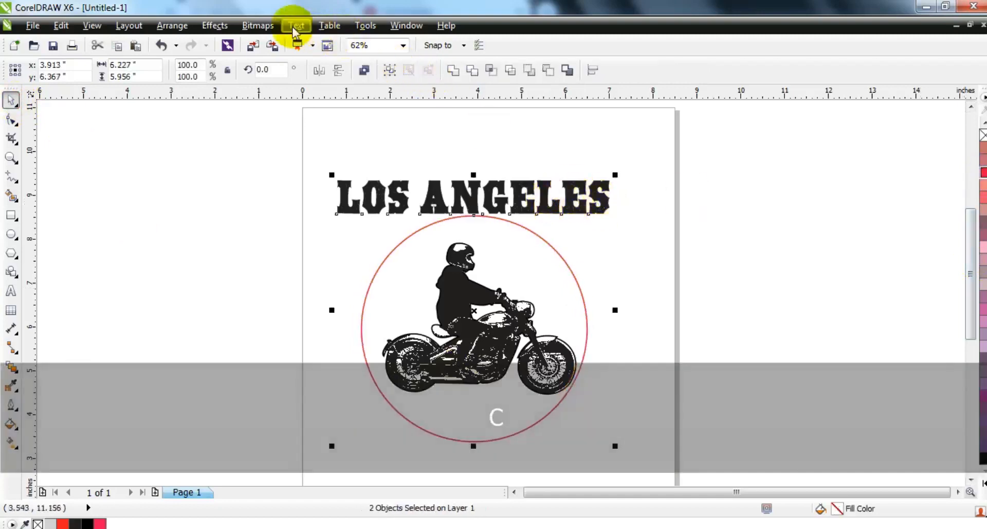
click(297, 25)
click(329, 182)
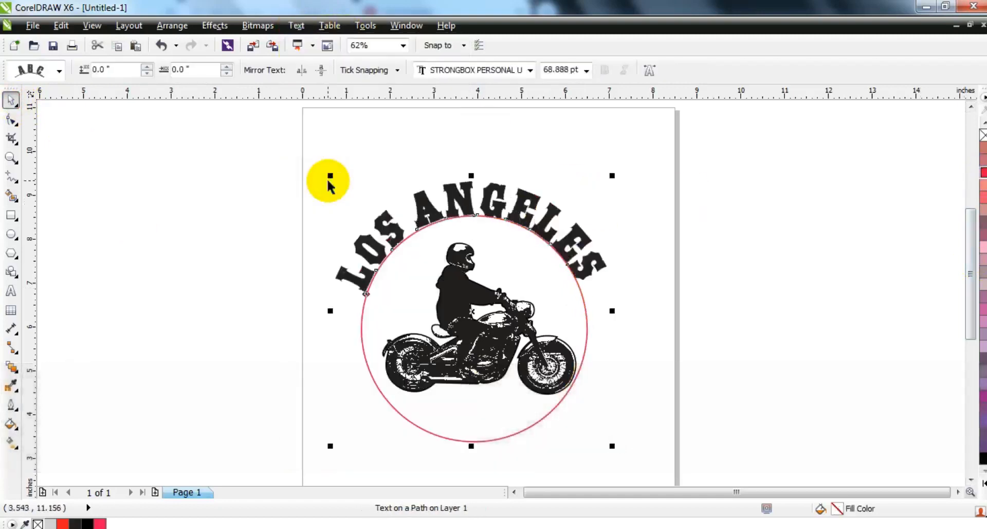
Set the text's distance from the circle path to 0.25 inch and break the text apart from the path
click(147, 68)
click(147, 67)
click(146, 68)
click(147, 68)
click(147, 68)
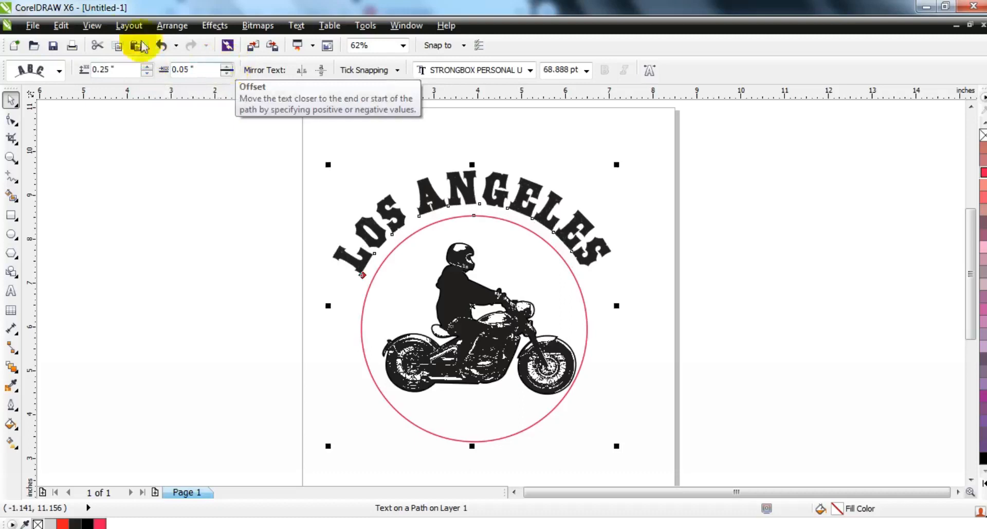
click(172, 25)
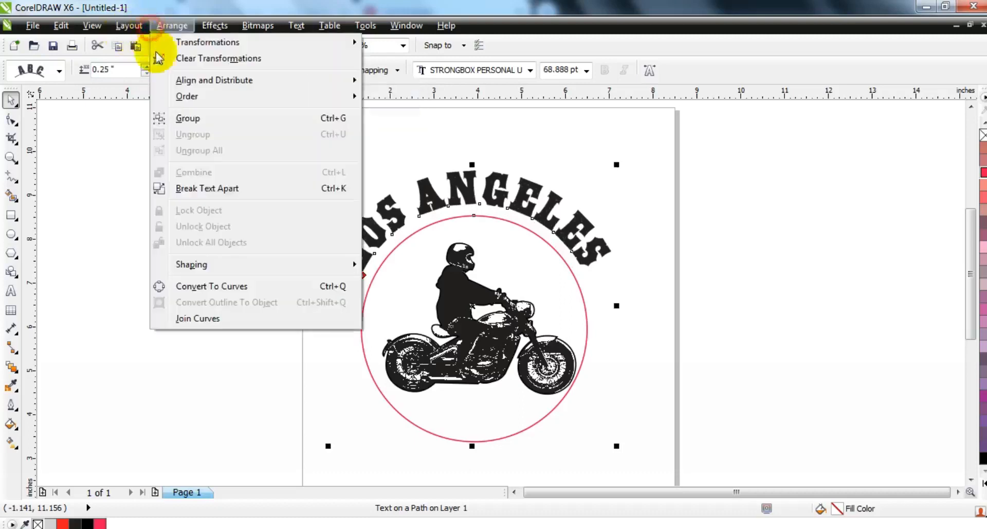
click(193, 188)
click(185, 227)
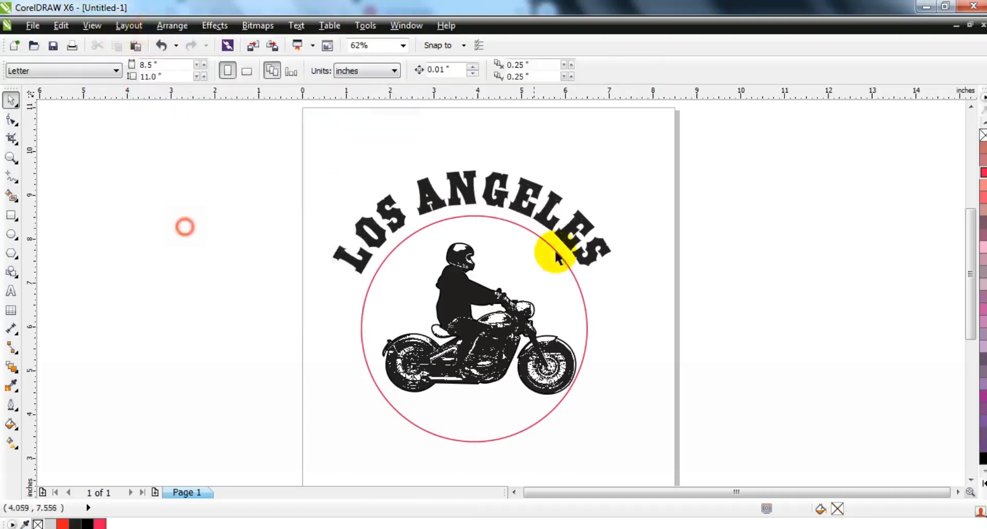
Nudge the red circle up slightly and add a concentric copy scaled down to about 3.9 inches in diameter
ctrl+click(524, 221)
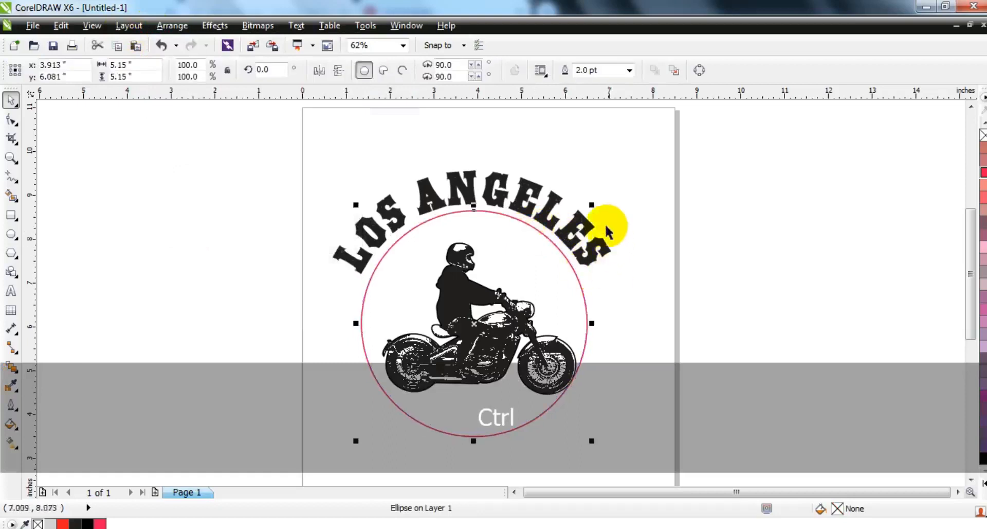
drag(593, 207, 581, 230)
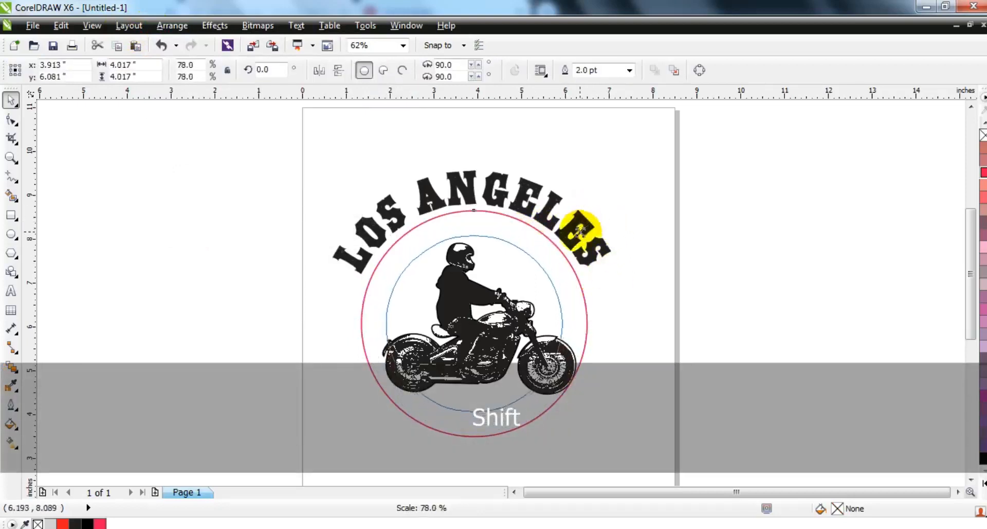
drag(579, 236, 580, 236)
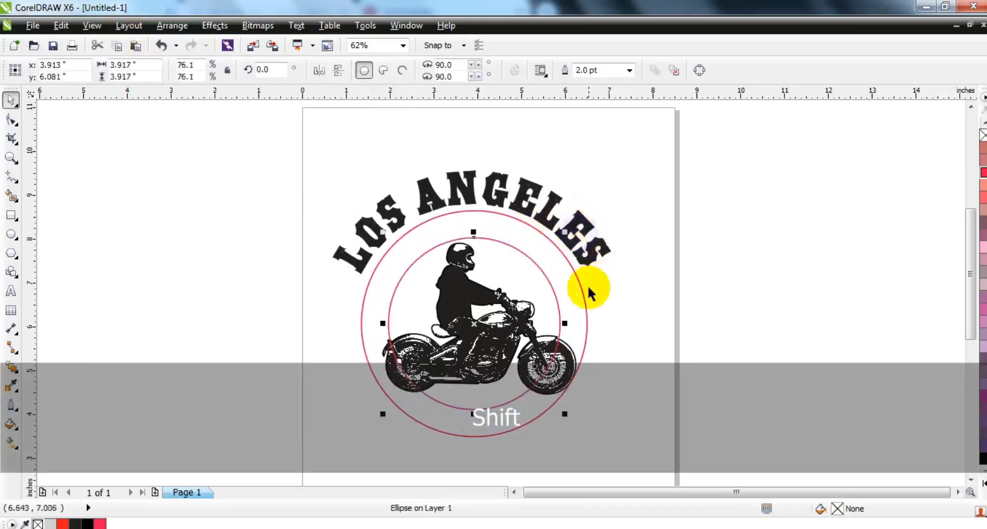
Combine the two concentric circles into one curve and take up the Freehand tool
shift+click(586, 283)
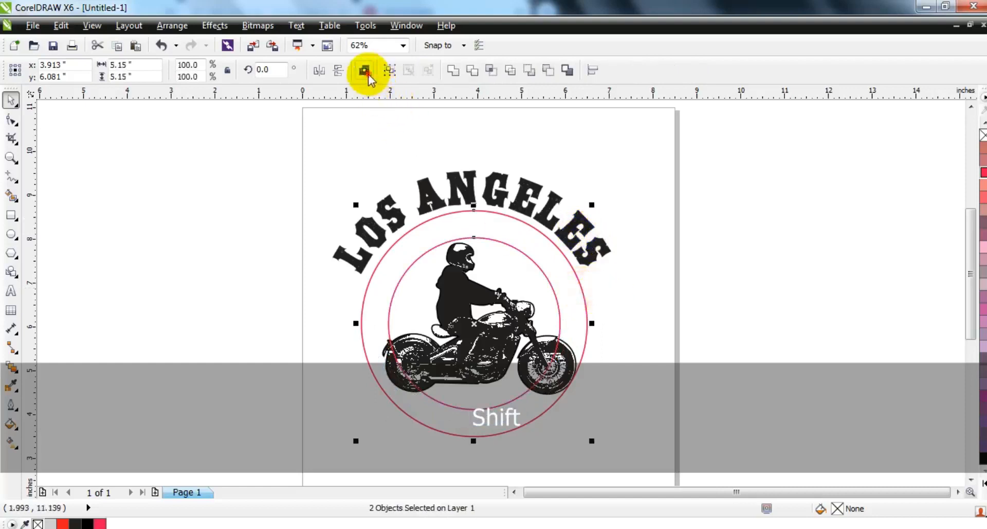
click(364, 70)
click(11, 176)
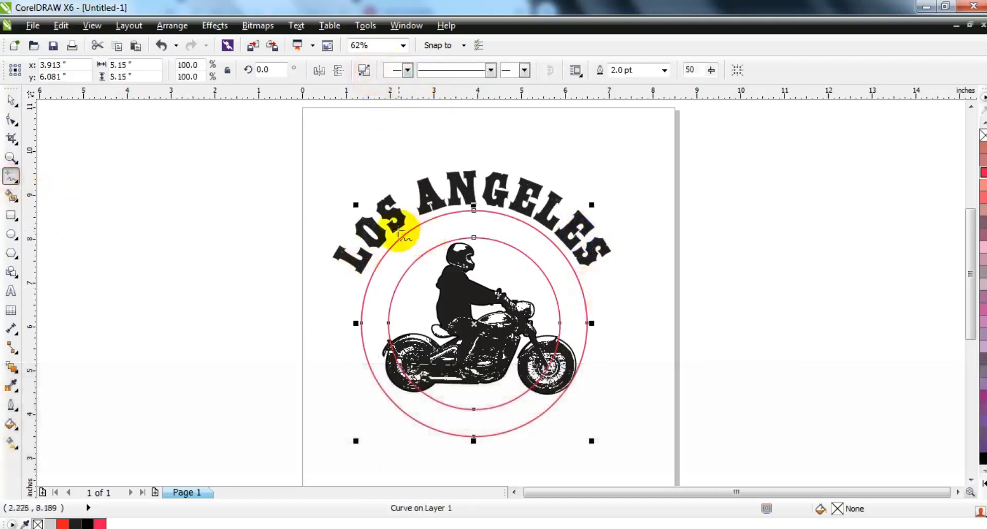
Draw a diagonal line about 0.65 by 0.8 inches across the ring's upper left and mirror a copy to the upper right
drag(387, 237, 415, 273)
click(11, 99)
click(407, 285)
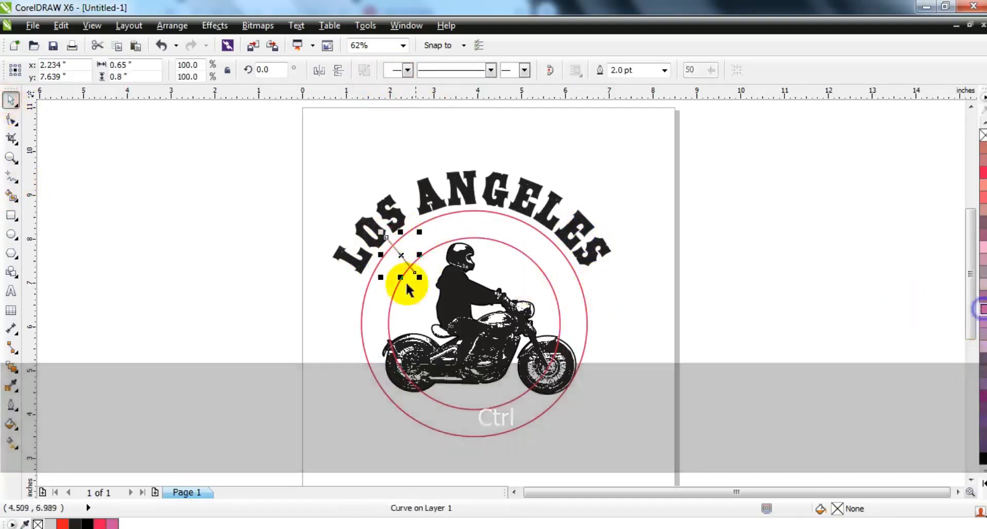
drag(381, 276, 535, 256)
shift+click(394, 245)
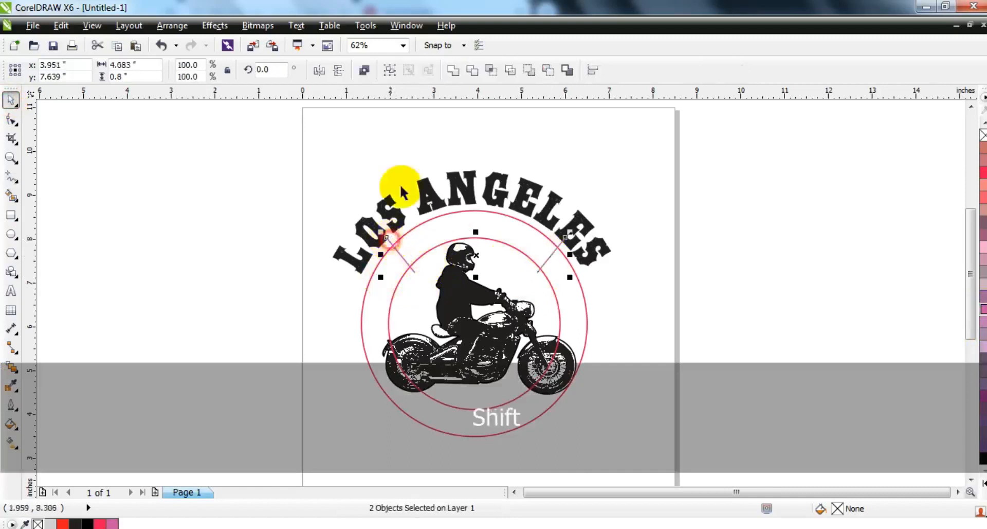
Combine the two diagonal lines into one curve and centre it horizontally on the ring
click(364, 69)
shift+click(578, 286)
key(c)
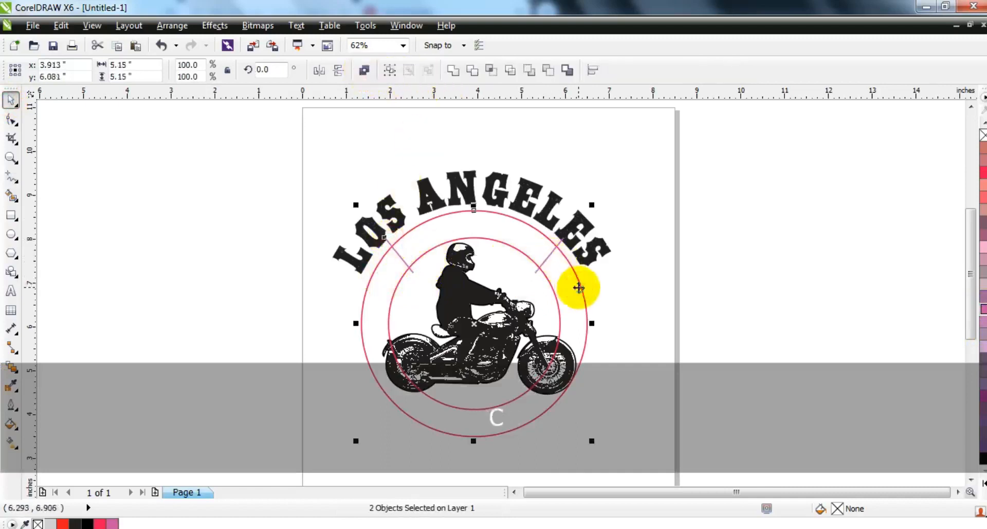
Smart-fill the upper ring segment between the diagonal lines in grey, and delete the original ring and lines
click(11, 194)
click(522, 240)
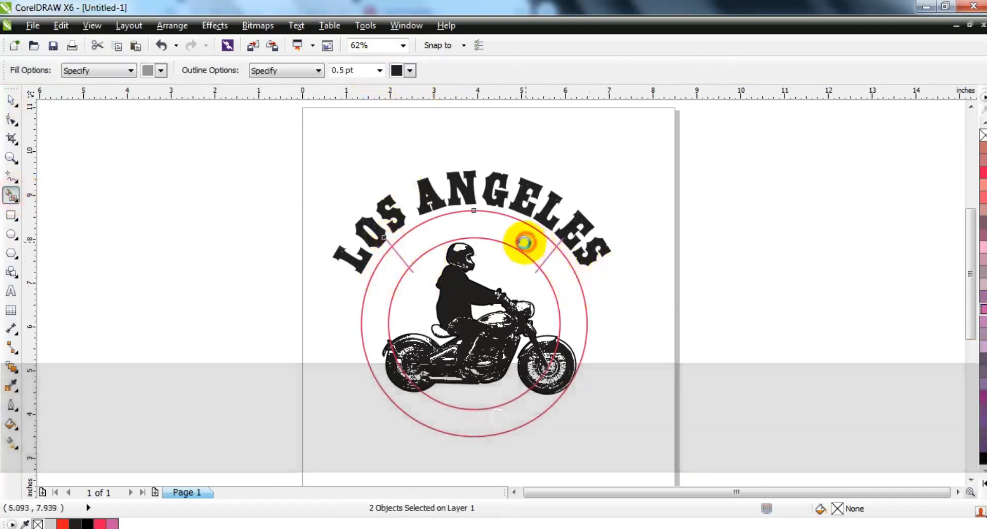
key(space)
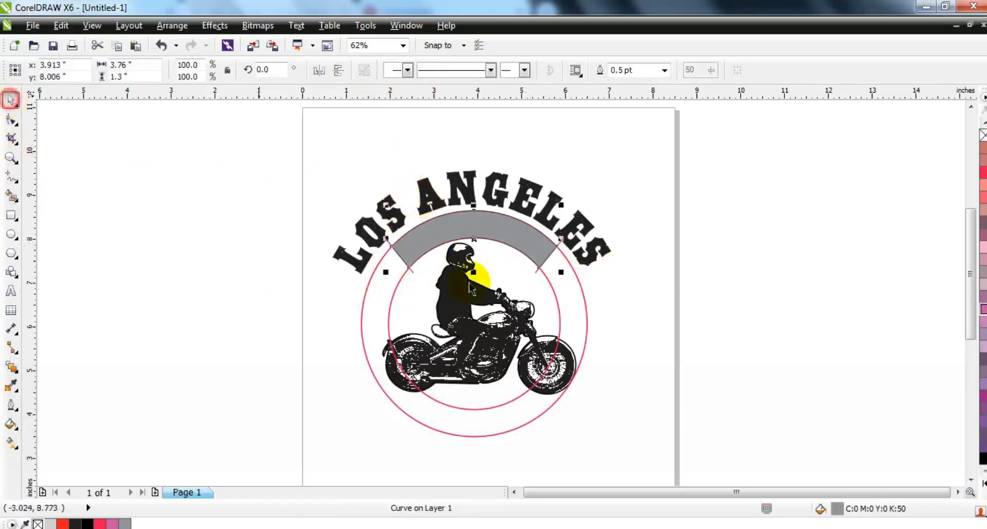
click(574, 278)
key(Delete)
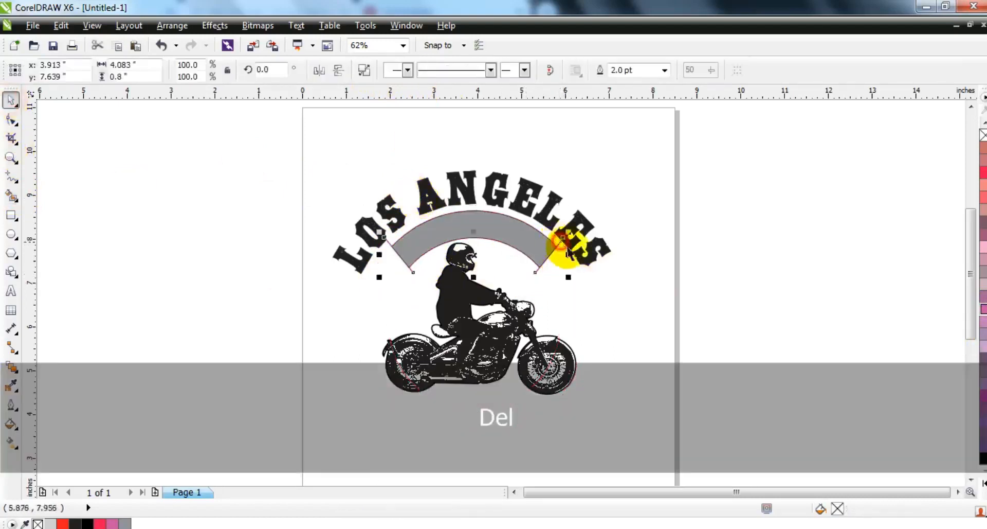
click(543, 260)
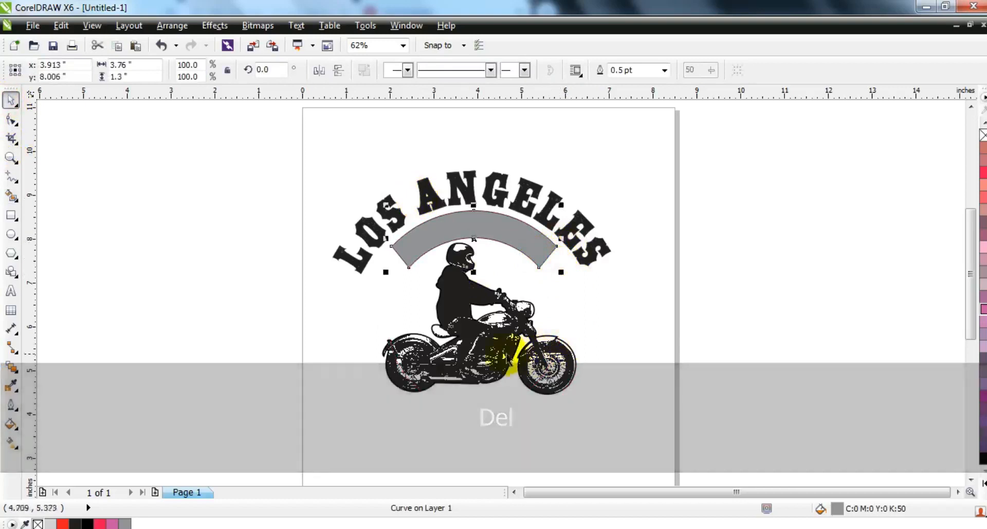
Centre the rider and grey arc horizontally with the LOS ANGELES text and move the rider down slightly
click(476, 335)
shift+click(525, 230)
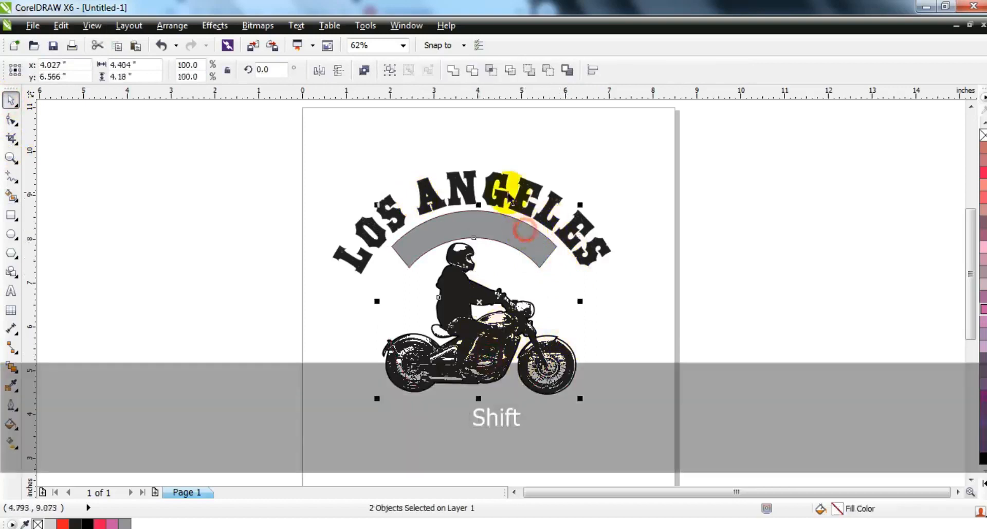
key(c)
click(700, 246)
drag(461, 296, 461, 304)
Fill the LOS ANGELES text with dark red, C28 M100 Y75 K40, using the CMYK model
click(499, 208)
click(11, 423)
click(52, 317)
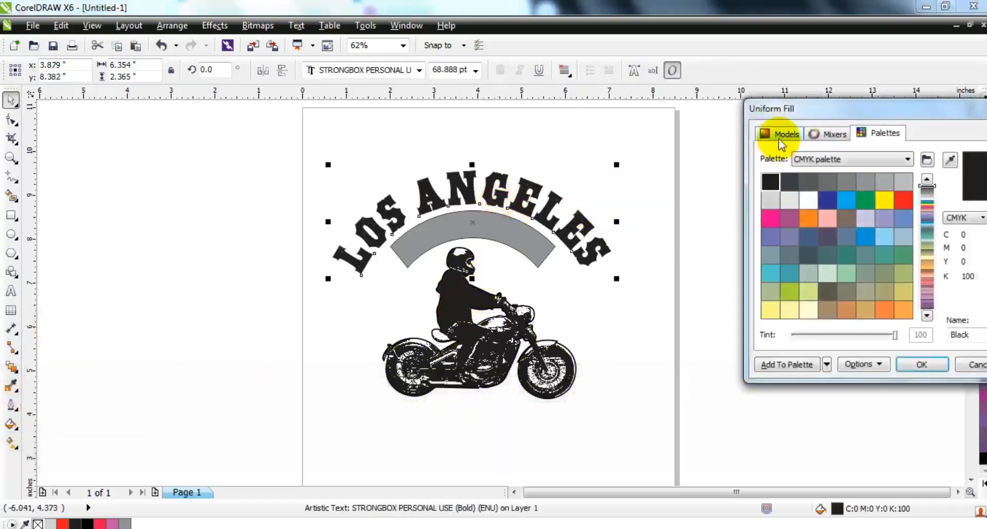
click(784, 135)
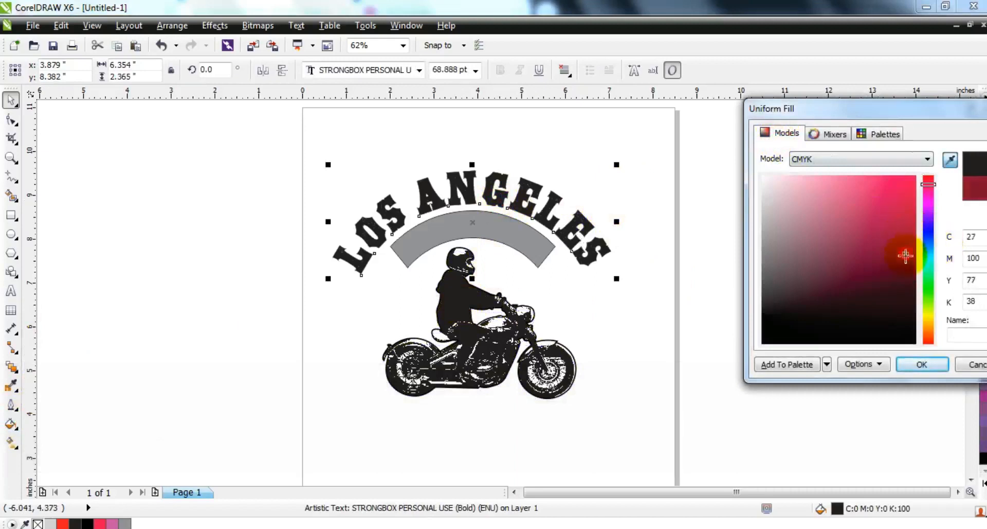
click(906, 365)
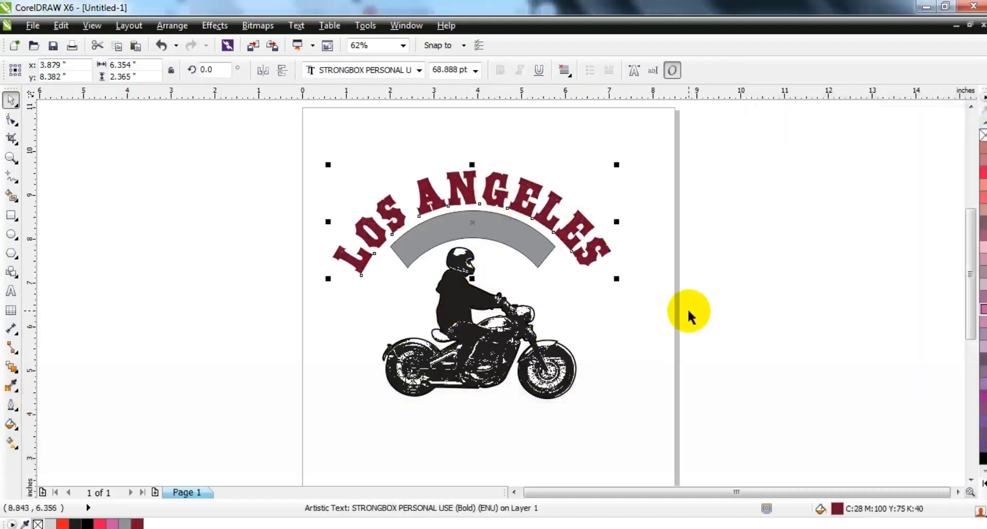
Give the grey arc a white fill and a 3.0 pt outline in the same dark red as the lettering
click(523, 232)
click(664, 70)
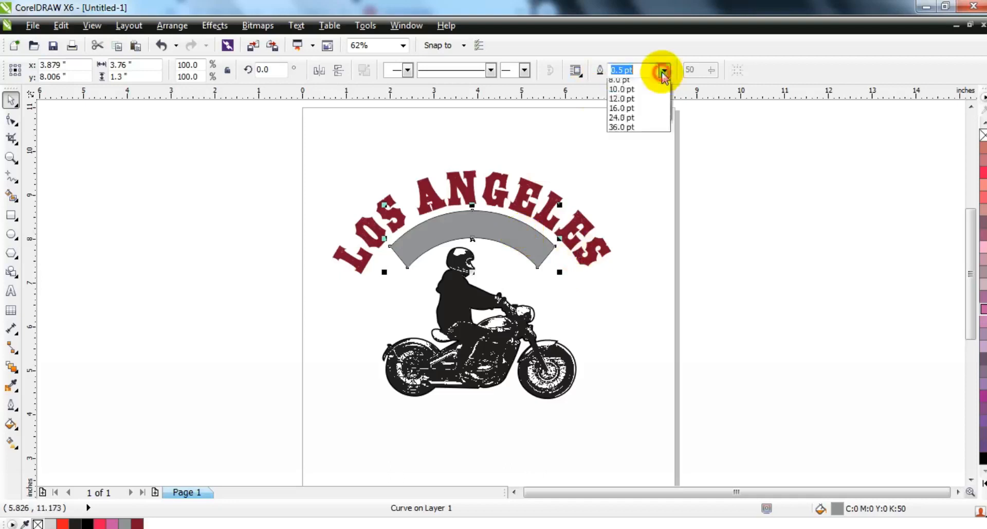
click(646, 151)
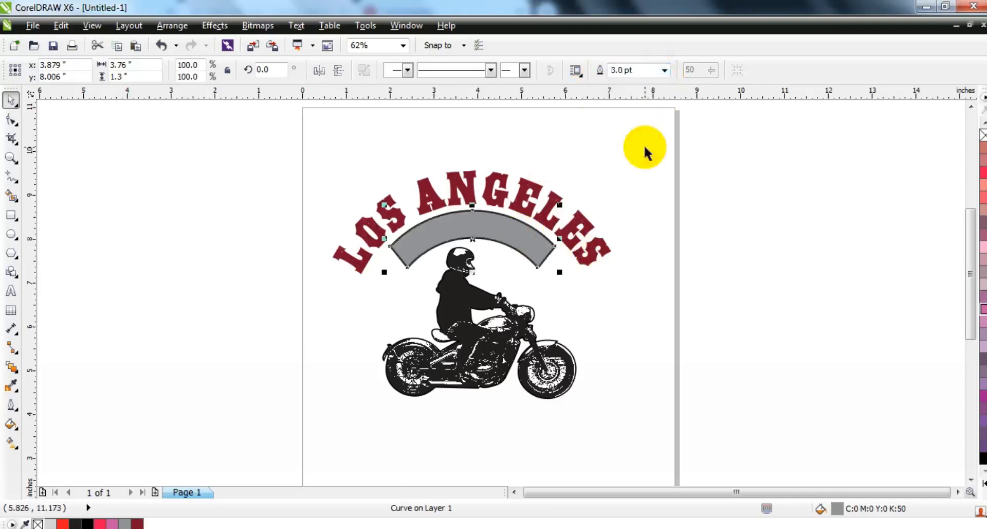
click(984, 484)
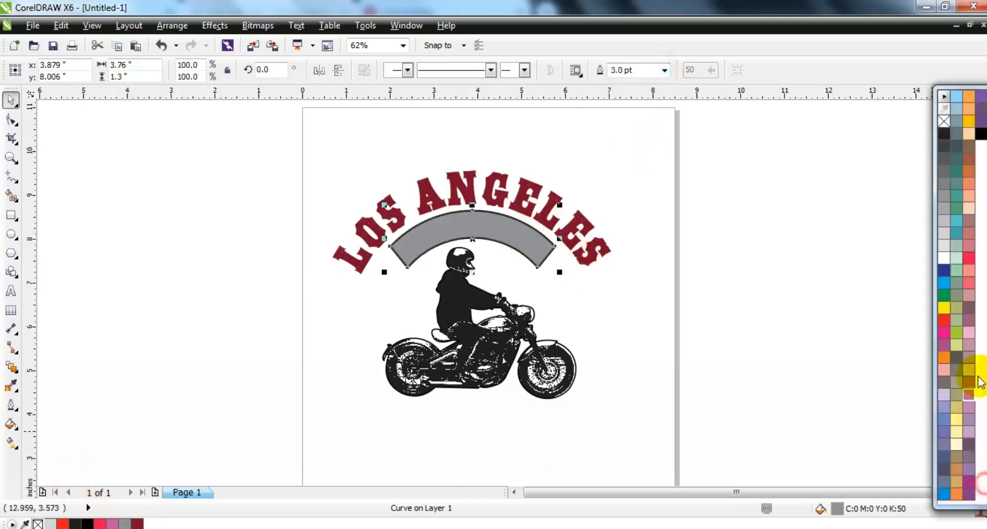
click(944, 261)
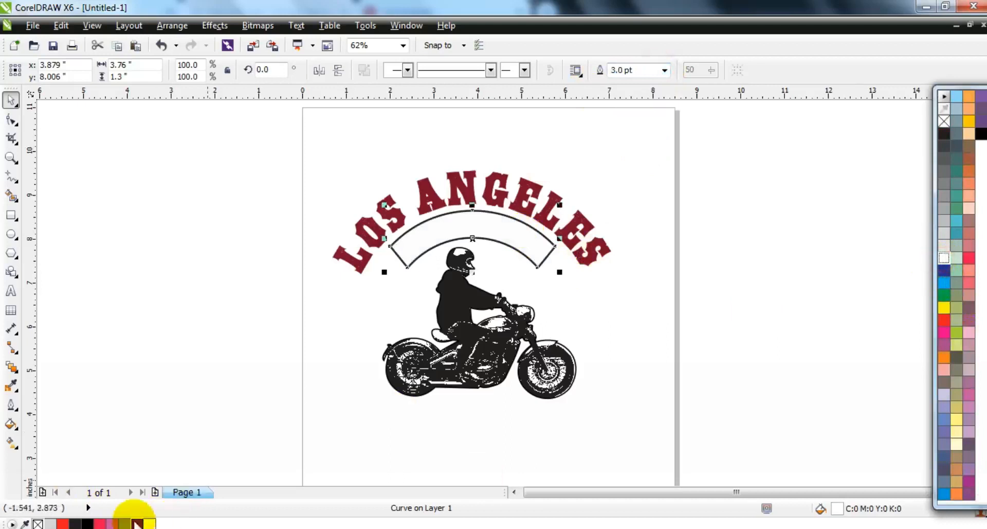
right_click(137, 524)
click(171, 358)
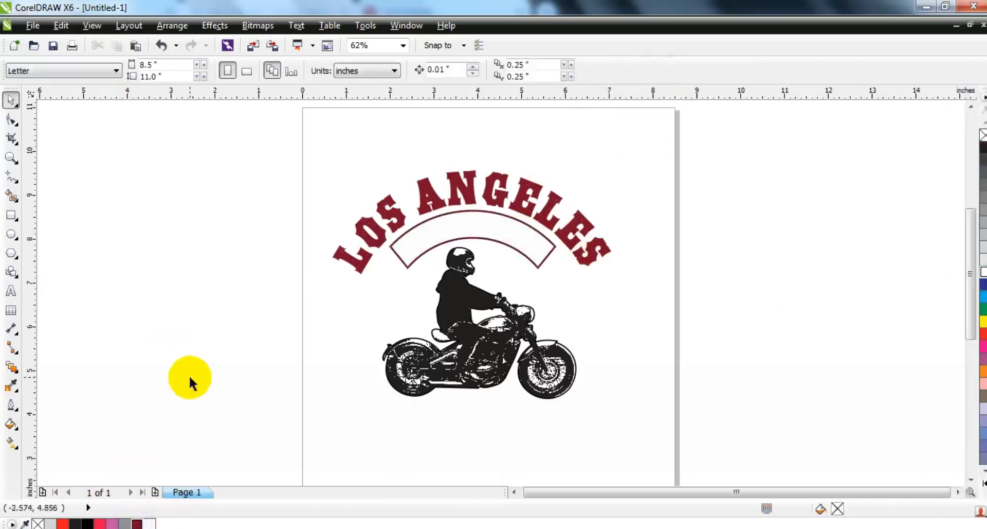
Add the text "custom motorcycle" beside the page and set its font to STRONGBOX PERSONAL USE
click(8, 292)
click(151, 298)
text(C)
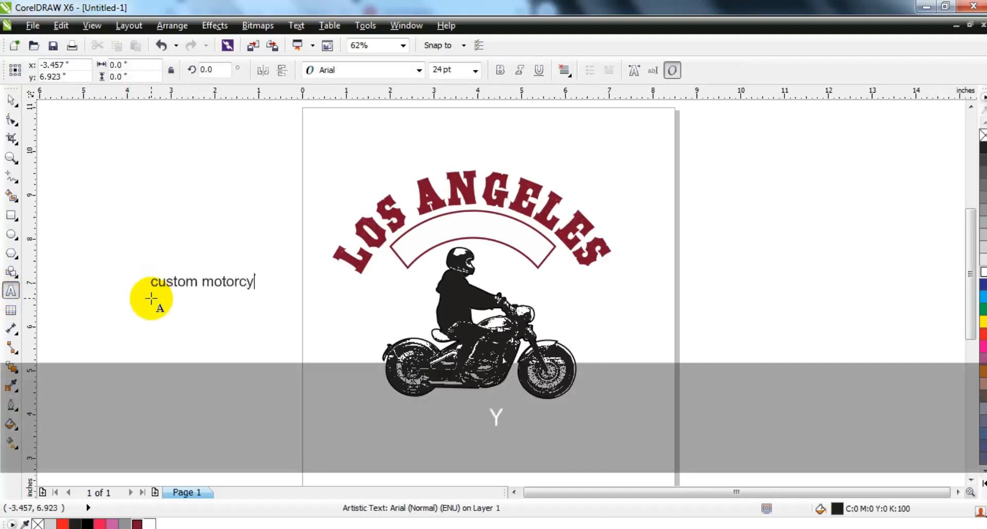
click(11, 100)
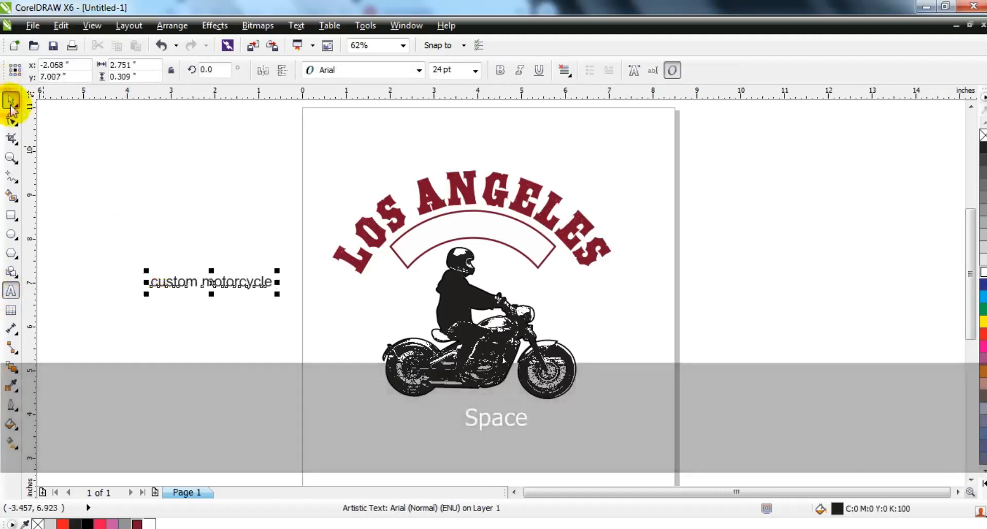
click(359, 72)
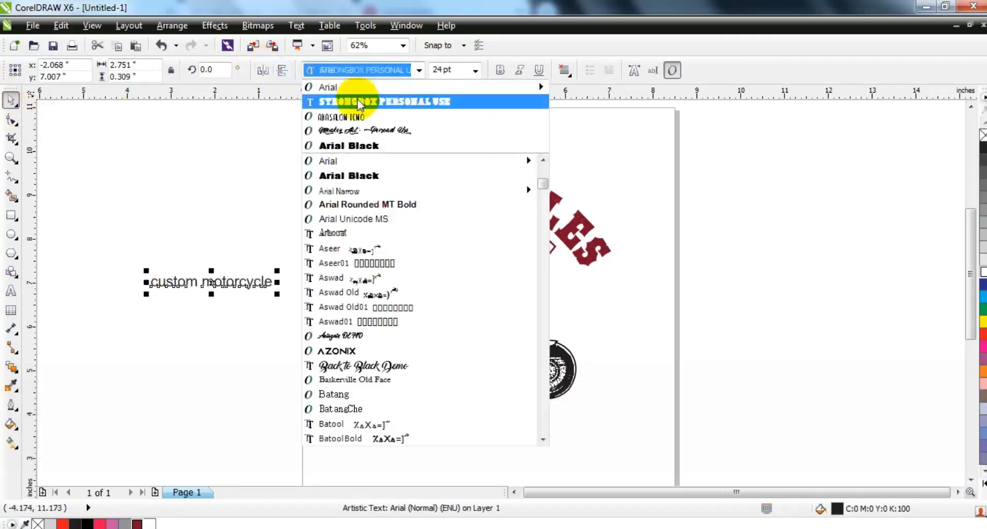
click(358, 99)
Fit the CUSTOM MOTORCYCLE text to the path of the white arc
click(323, 285)
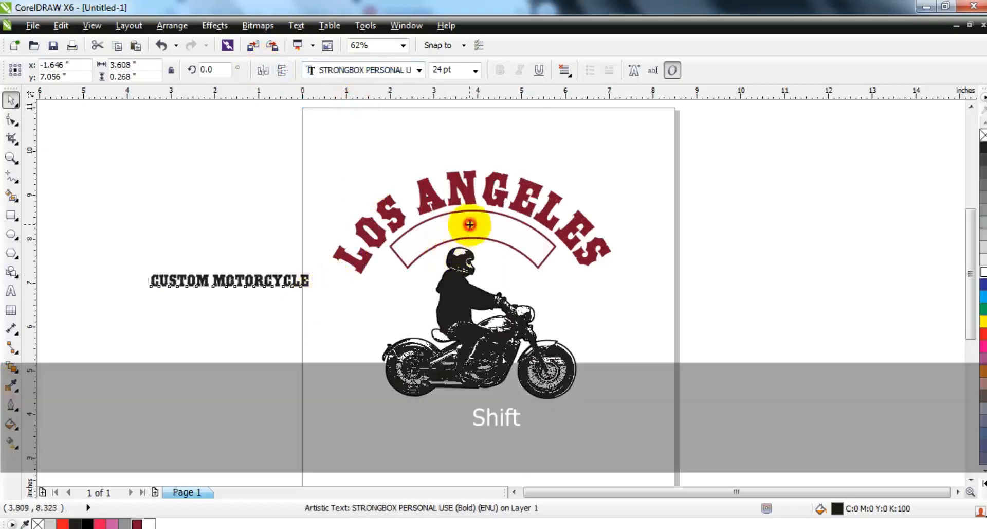
shift+click(463, 224)
click(296, 25)
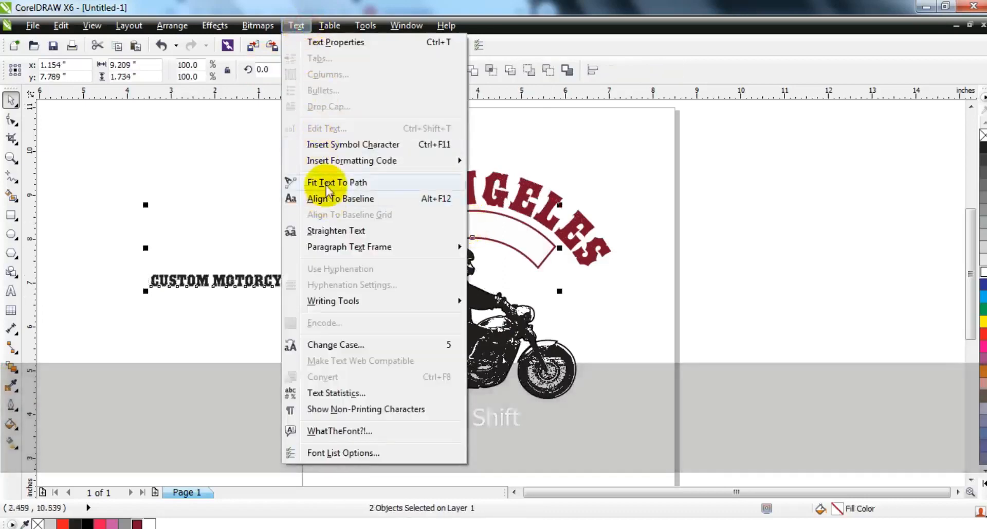
click(325, 184)
Try mirroring the CUSTOM MOTORCYCLE text on its path and undo the mirroring
click(302, 70)
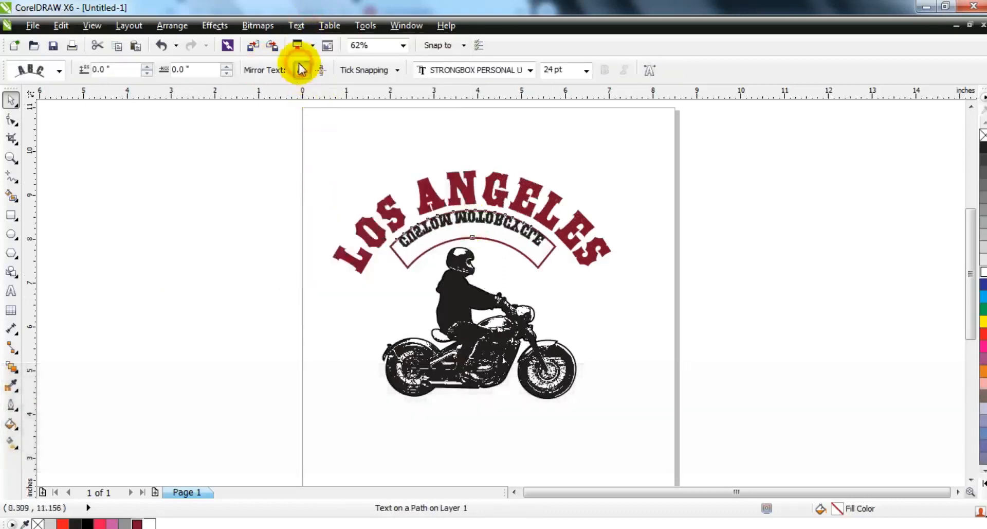
click(323, 68)
key(Escape)
key(ctrl+z)
Break the CUSTOM MOTORCYCLE text apart from the arc path
click(172, 25)
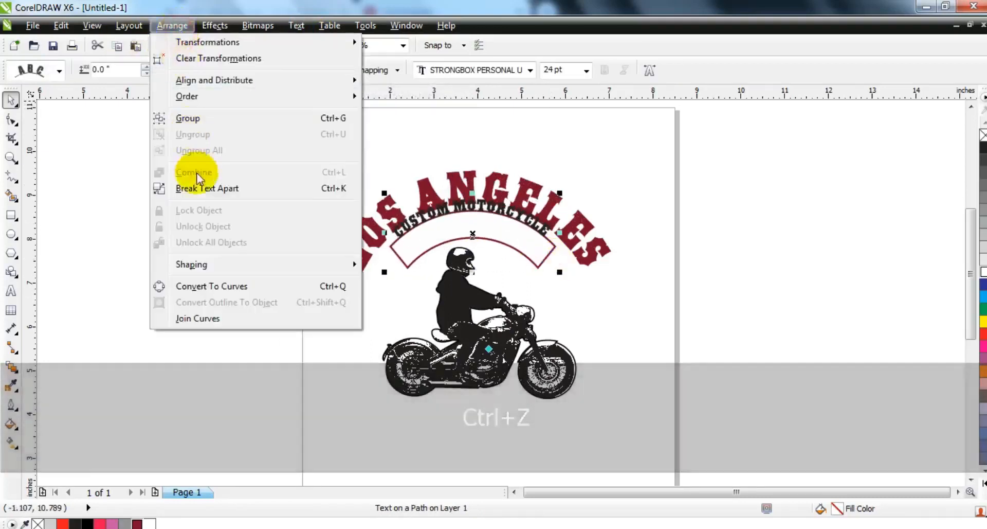
click(203, 187)
click(163, 198)
Move the CUSTOM MOTORCYCLE text inside the white arc and fill it with the lettering's dark red
drag(515, 218, 546, 238)
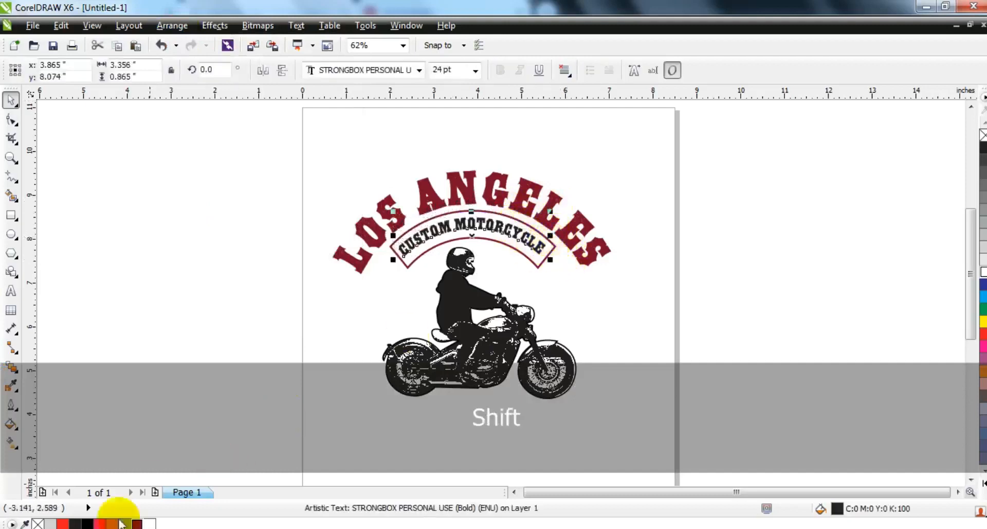
click(136, 524)
click(132, 375)
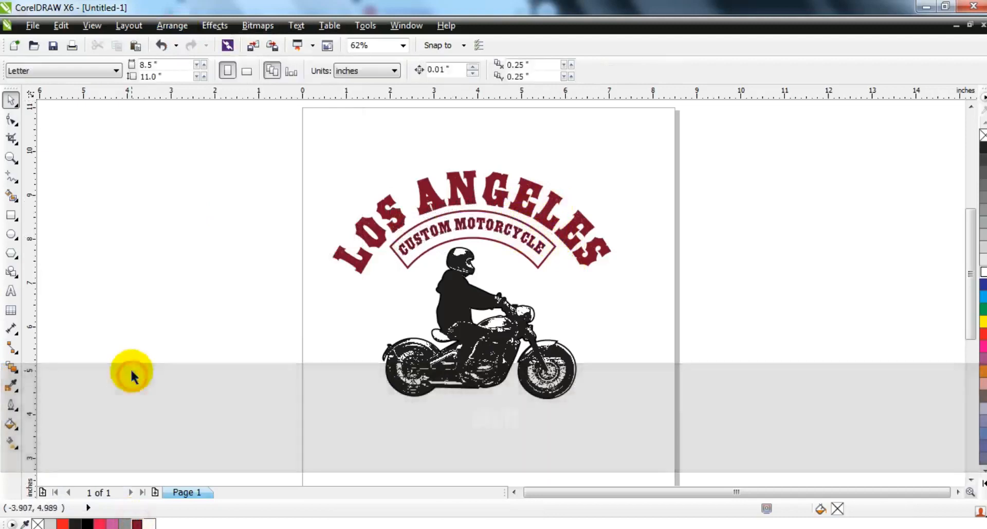
Add the text "built for speed" beside the page and set its font to STRONGBOX PERSONAL USE
click(15, 296)
click(121, 310)
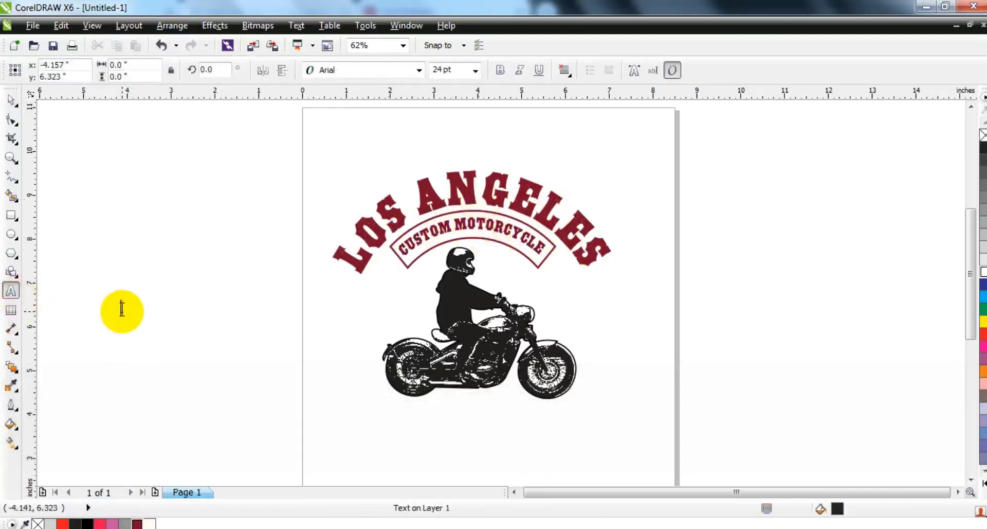
text(B)
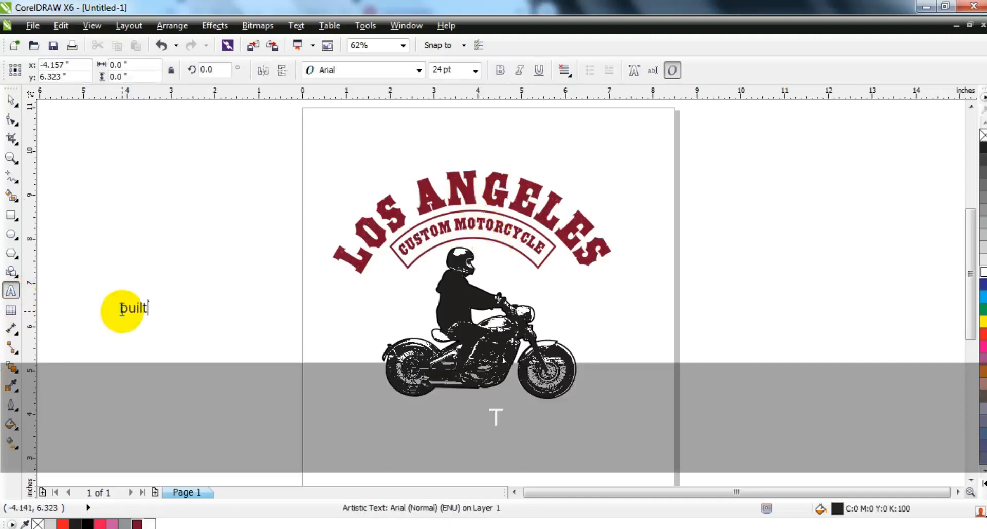
click(11, 100)
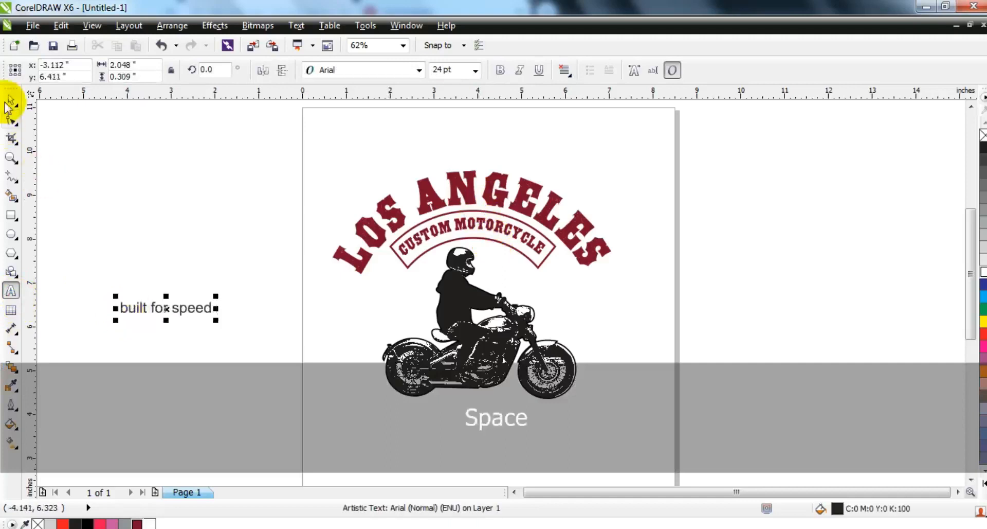
click(360, 70)
click(322, 123)
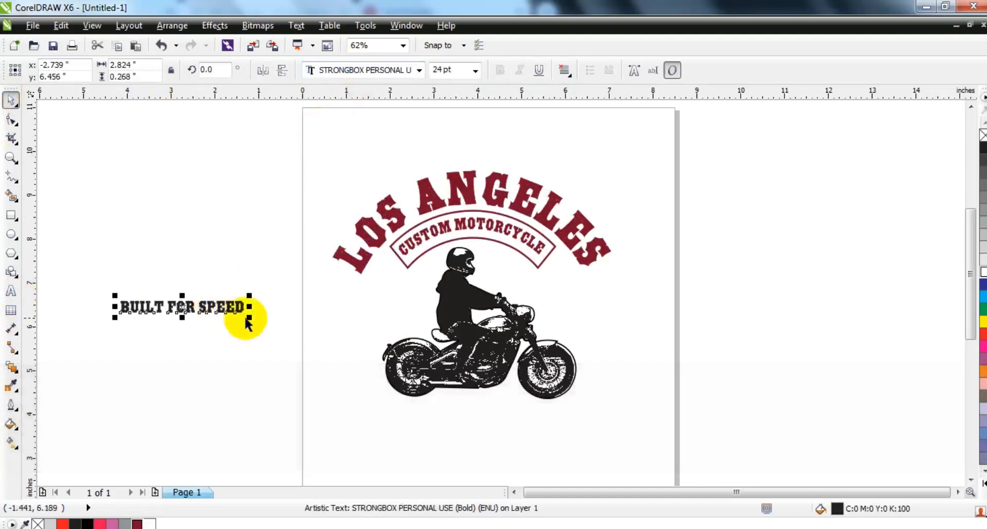
Enlarge the BUILT FOR SPEED text to about 6.06 inches wide and centre it below the motorcycle with the LOS ANGELES text
drag(249, 318, 269, 337)
drag(238, 309, 533, 417)
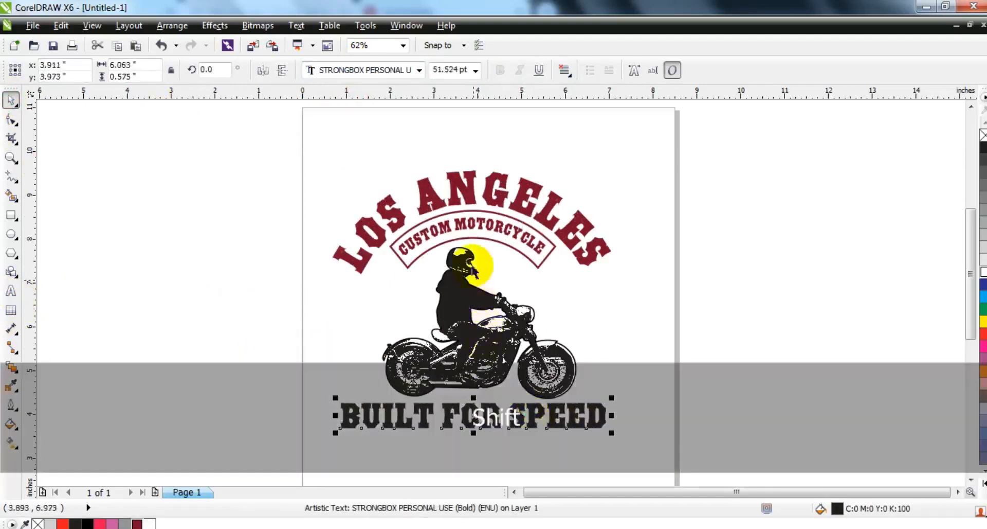
shift+click(476, 195)
key(Escape)
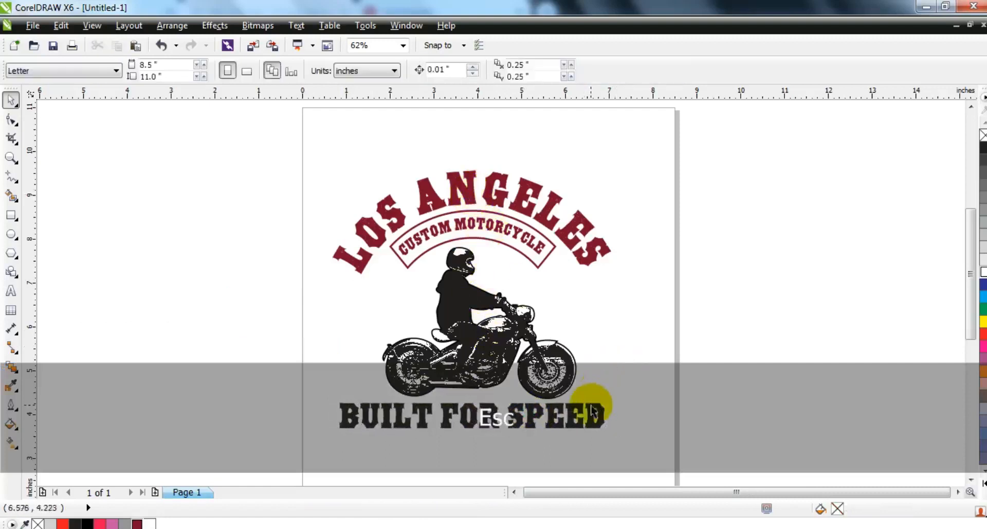
Fill the BUILT FOR SPEED text with dark red, C28 M100 Y75 K40, and enlarge it to about 6.66 inches wide
drag(592, 400, 589, 400)
click(136, 523)
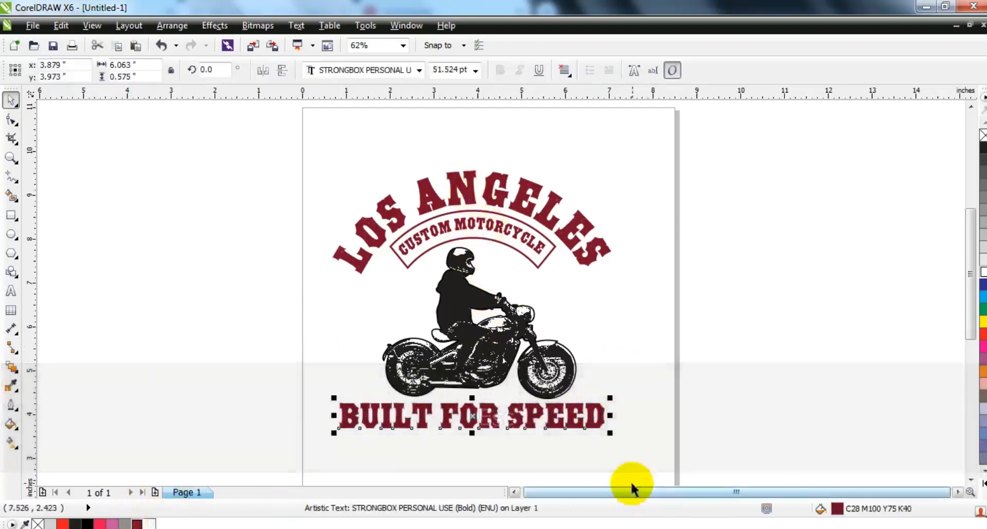
drag(627, 437, 639, 440)
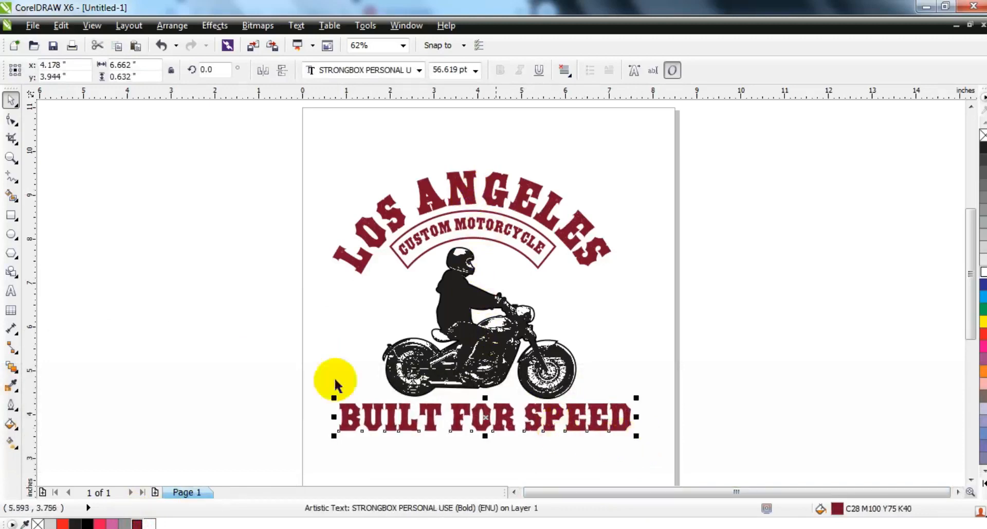
click(216, 357)
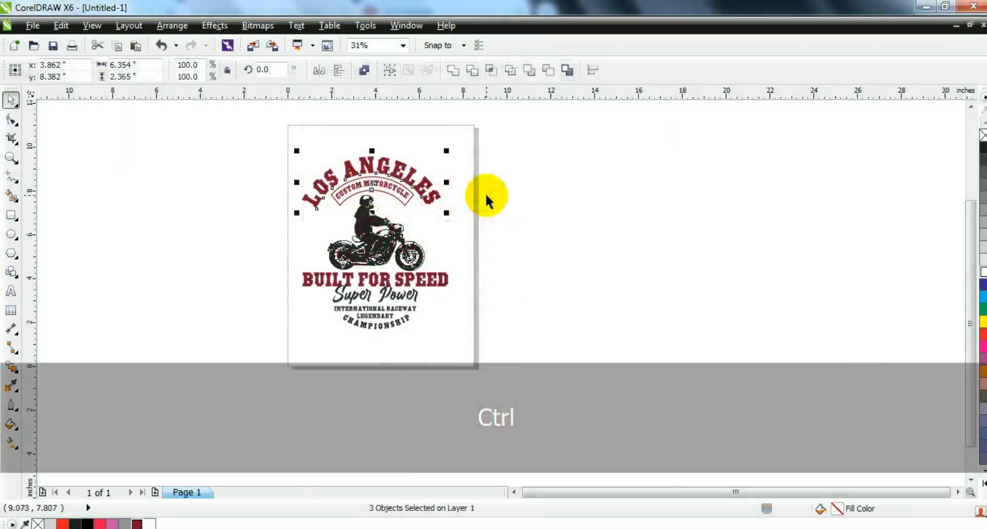
Select the complete design, including the slogan lines, and examine it in a full-screen preview
click(486, 196)
click(378, 236)
drag(490, 345, 253, 140)
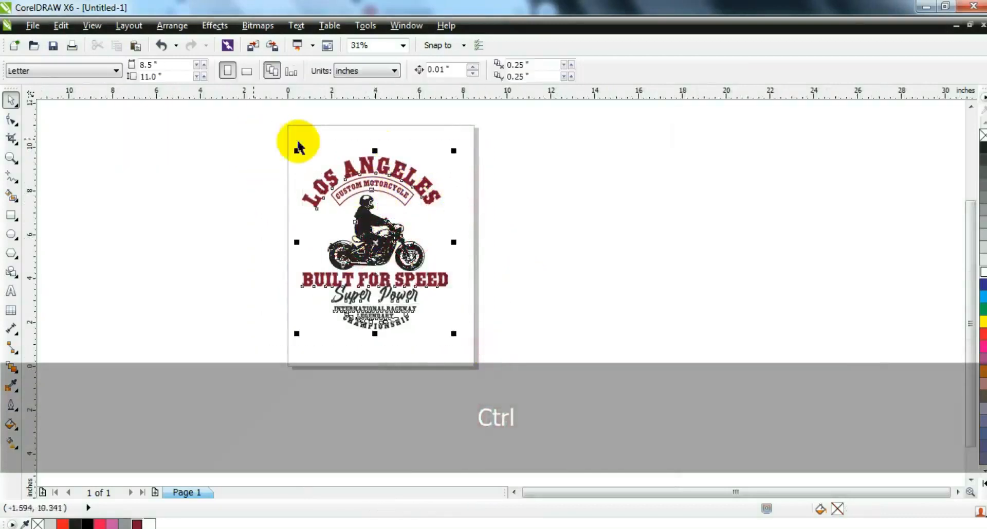
drag(450, 152, 420, 184)
key(shift+F2)
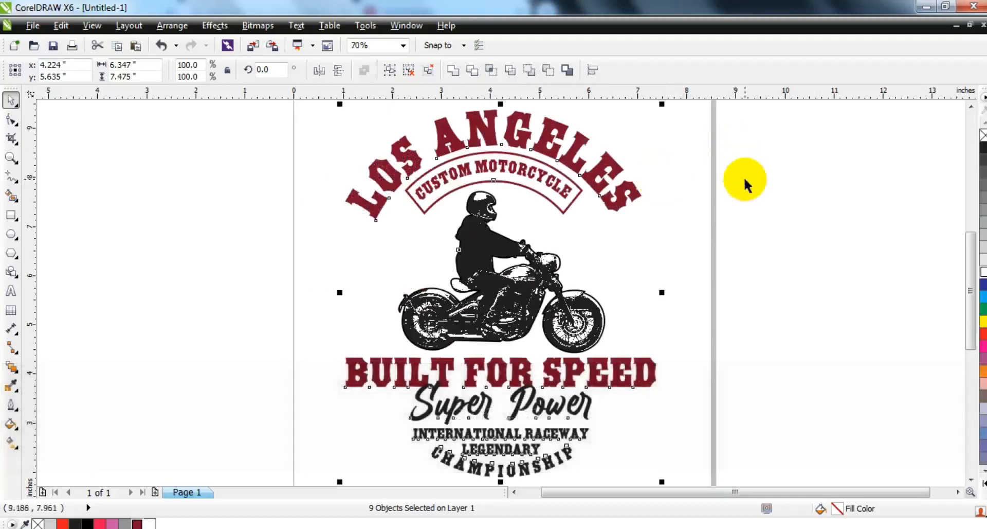
key(F9)
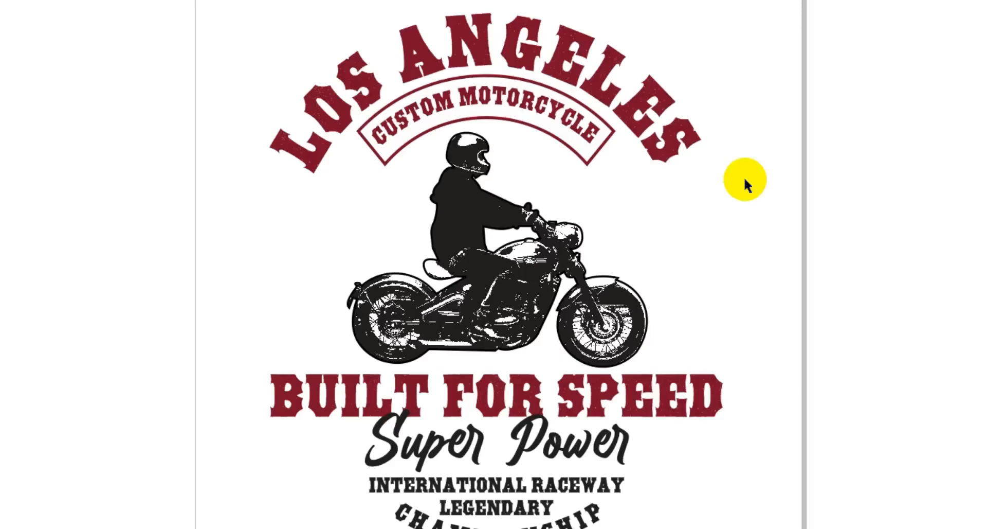
key(Escape)
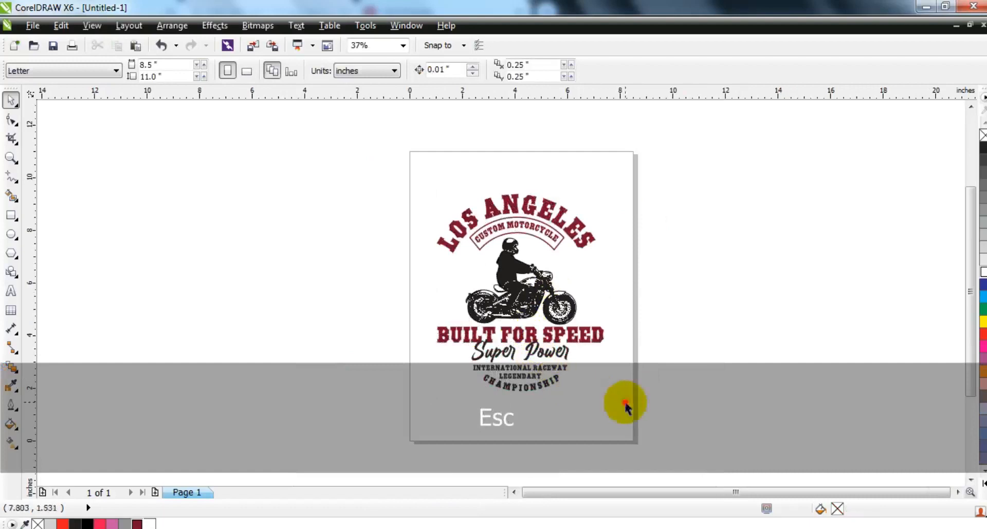
Place a copy of the whole design beside the page, to the left of the original
drag(369, 158, 368, 155)
drag(528, 280, 319, 278)
right_click(319, 277)
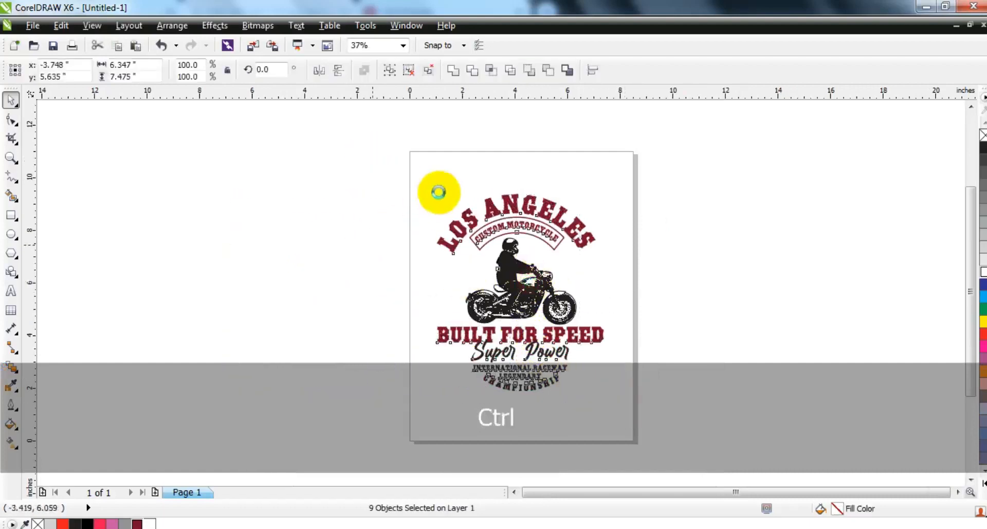
click(446, 191)
Recolour the motorcycle bitmap inside the copy's PowerClip with the lettering's dark red and finish editing the contents
click(333, 299)
key(d)
click(330, 298)
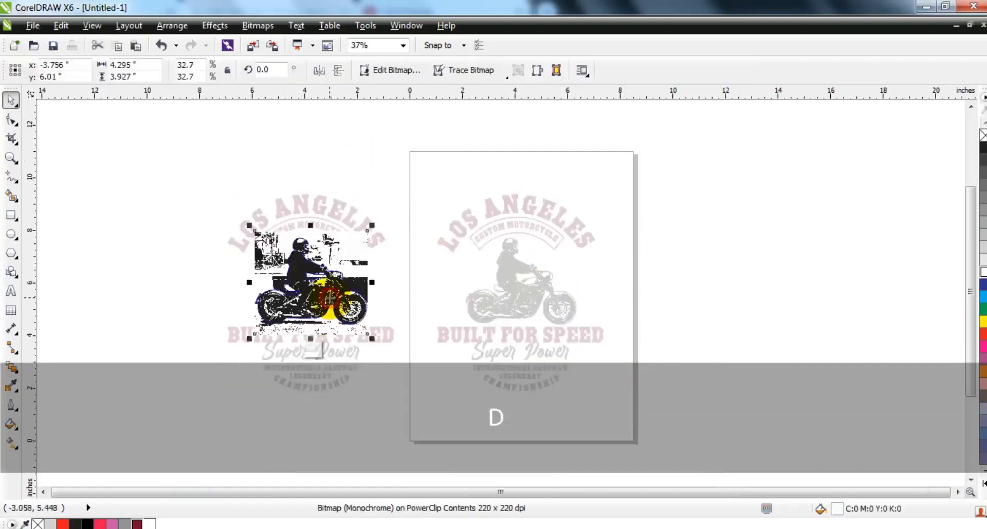
click(137, 523)
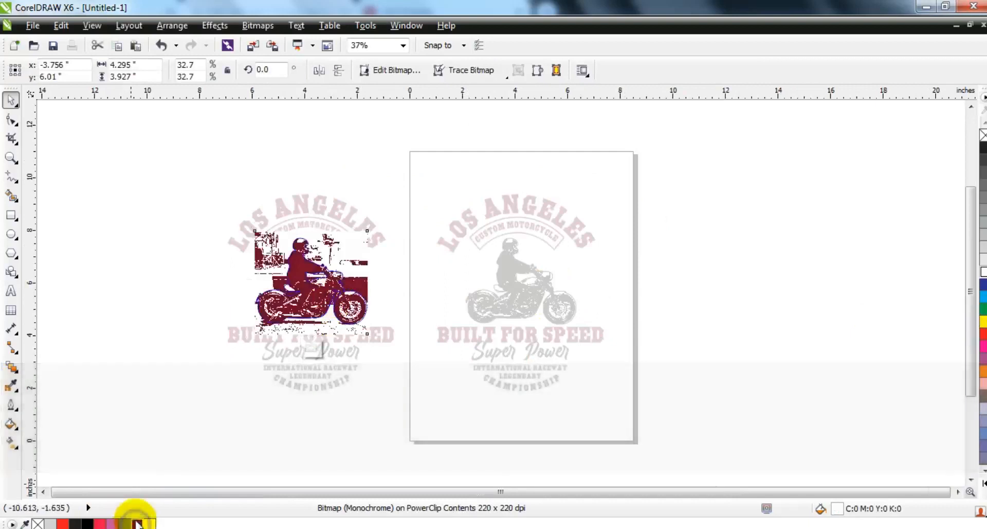
key(f)
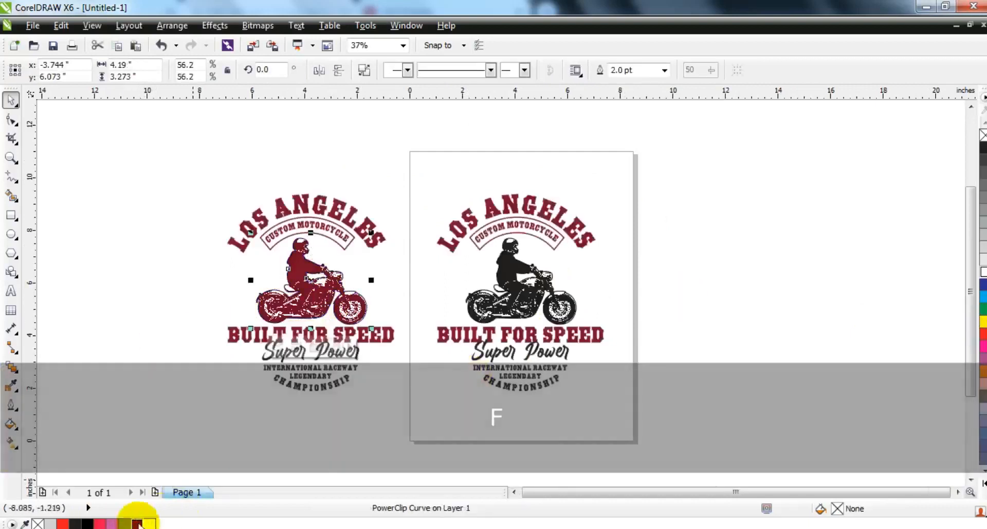
Fill the copy's LOS ANGELES, CUSTOM MOTORCYCLE and BUILT FOR SPEED text with black
click(184, 368)
click(314, 205)
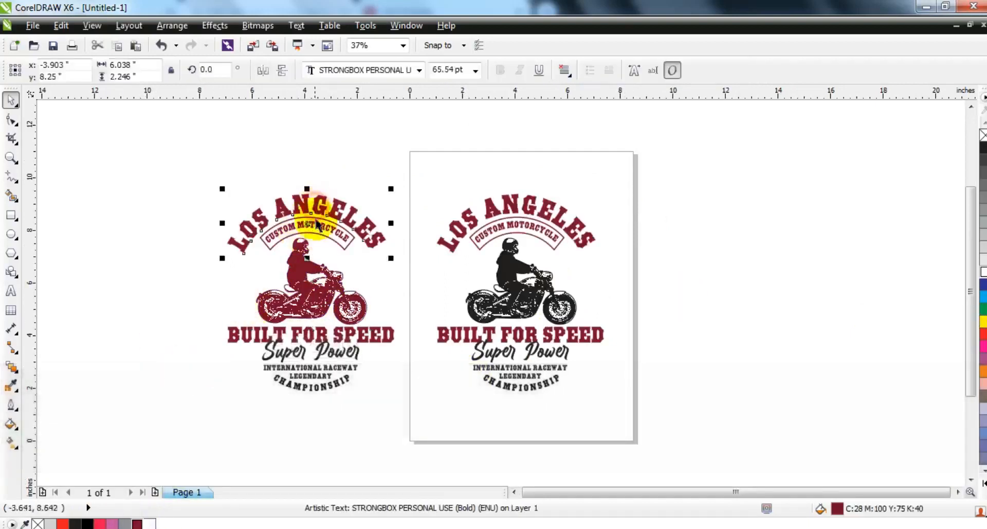
shift+click(318, 225)
shift+click(383, 338)
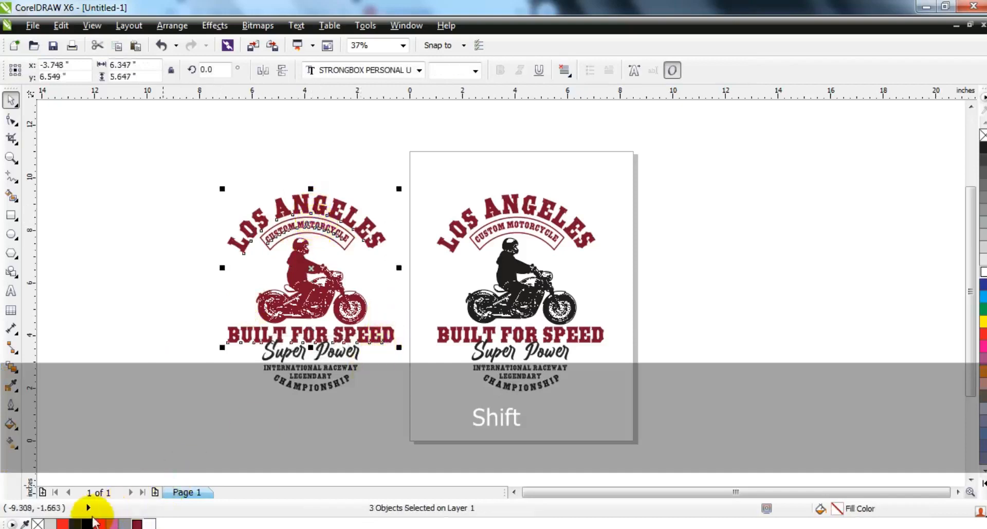
click(355, 401)
Fill the copy's Super Power, INTERNATIONAL RACEWAY, LEGENDARY and CHAMPIONSHIP text with dark red, and make its banner outline black
click(342, 355)
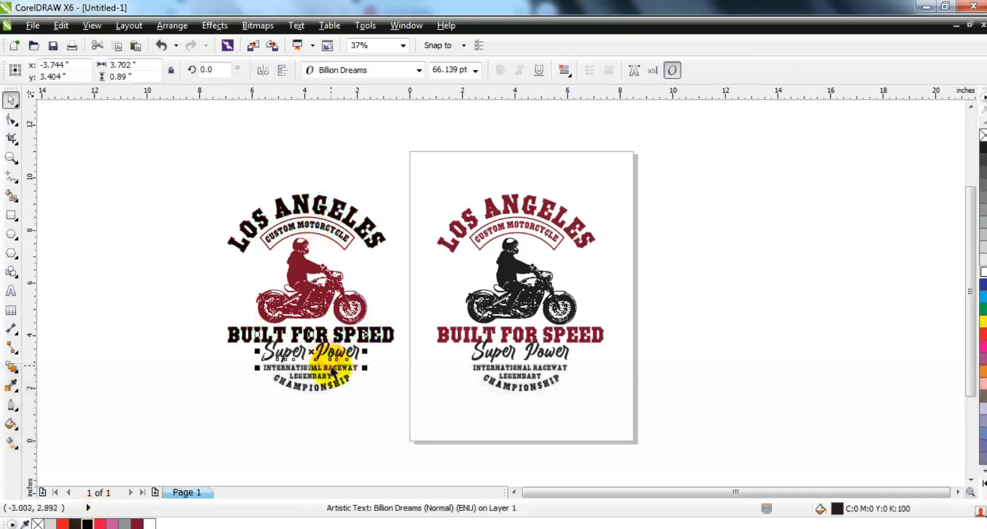
shift+click(332, 368)
shift+click(344, 324)
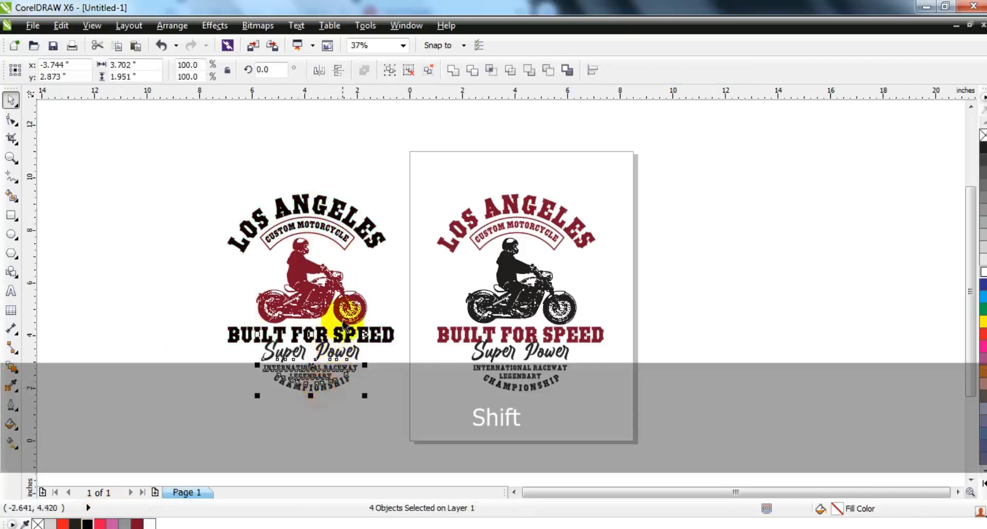
click(201, 431)
click(340, 249)
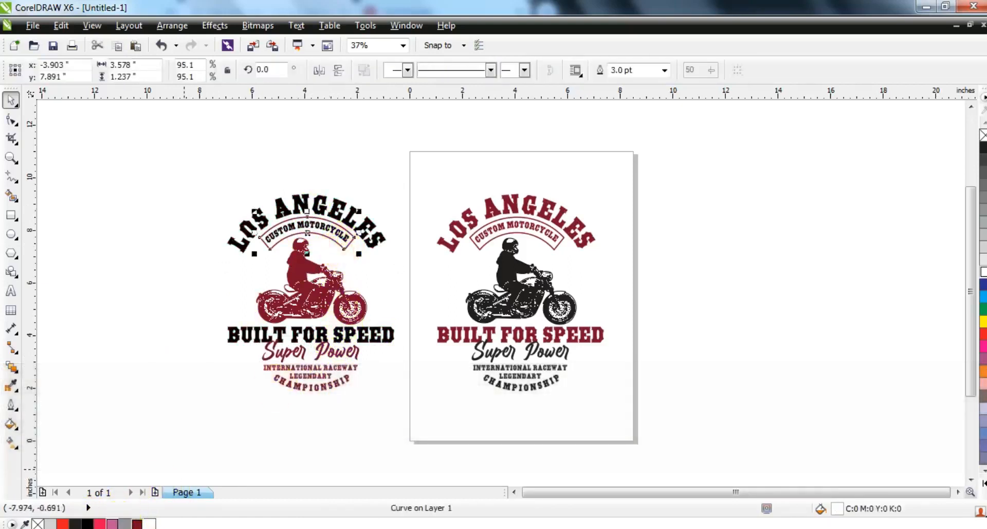
click(140, 454)
Bring the two designs slightly closer together, move both off the page to its left, and preview them full screen
drag(181, 161, 425, 435)
drag(350, 329, 361, 332)
drag(214, 156, 635, 412)
drag(575, 333, 328, 333)
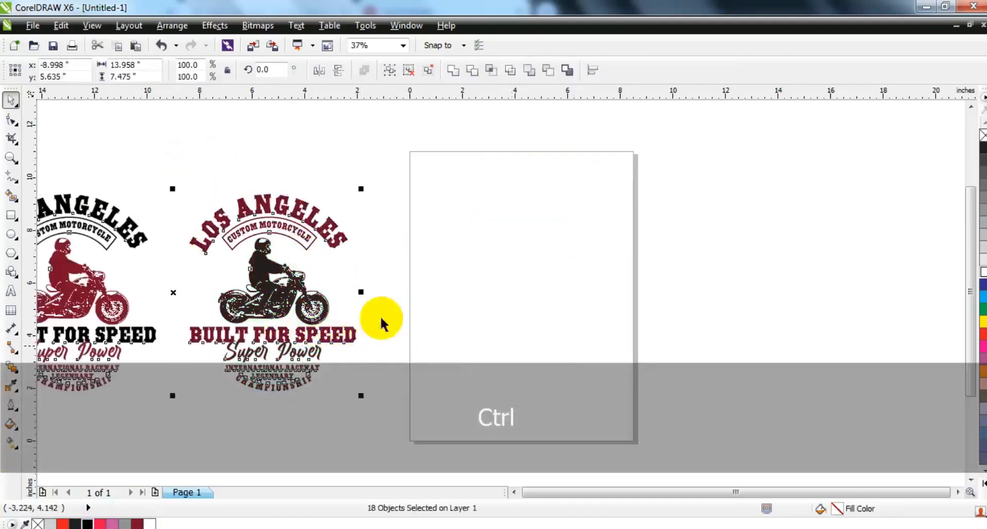
key(shift+F2)
key(F9)
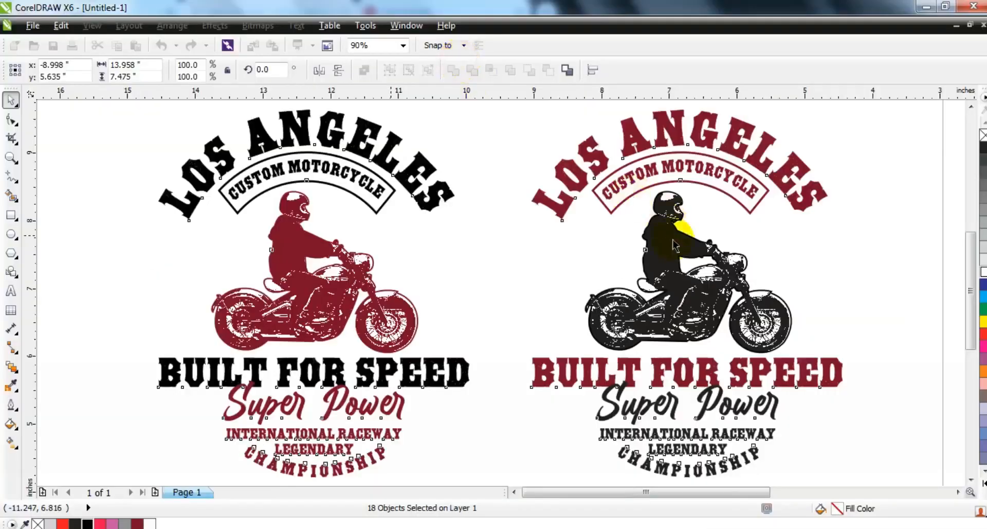
Recolour the motorcycle bitmap inside the original design's PowerClip with solid black and finish editing the contents
click(522, 221)
double_click(713, 271)
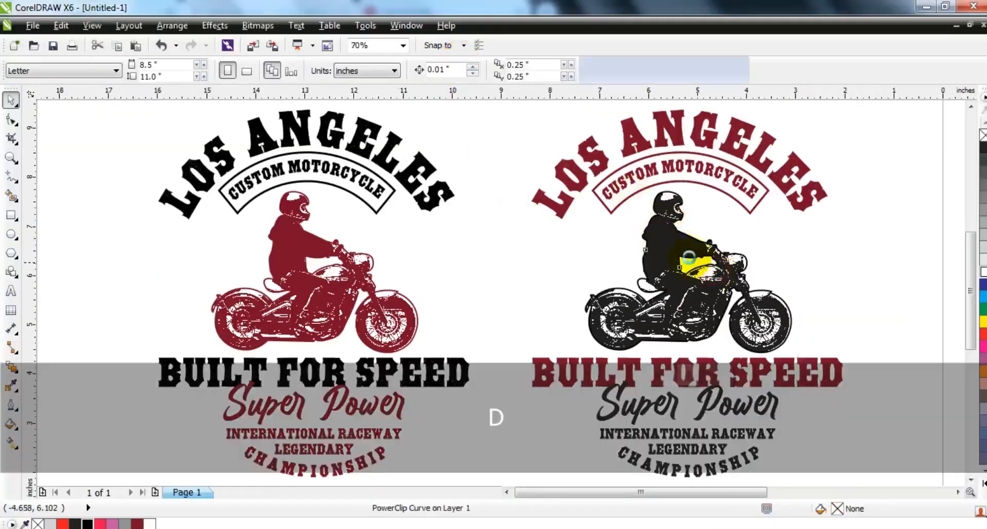
click(684, 258)
right_click(87, 523)
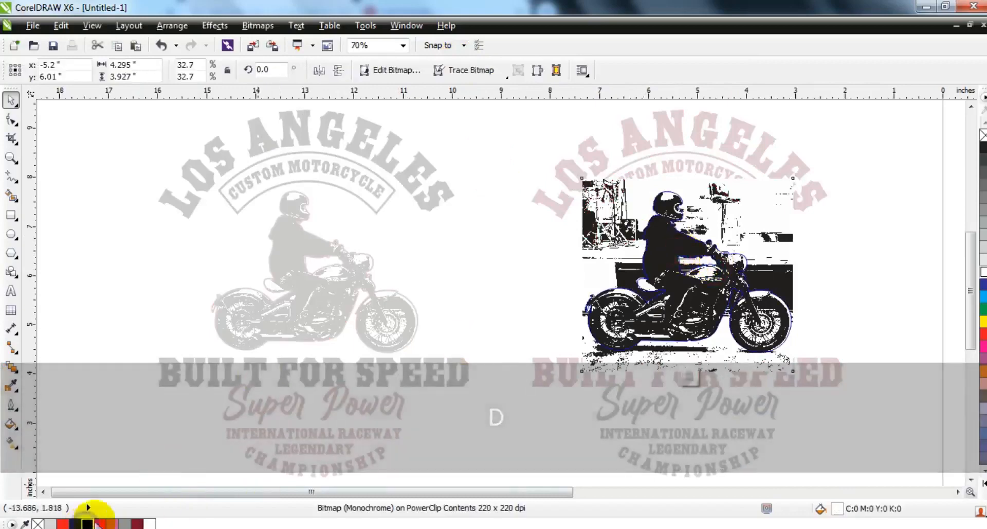
key(f)
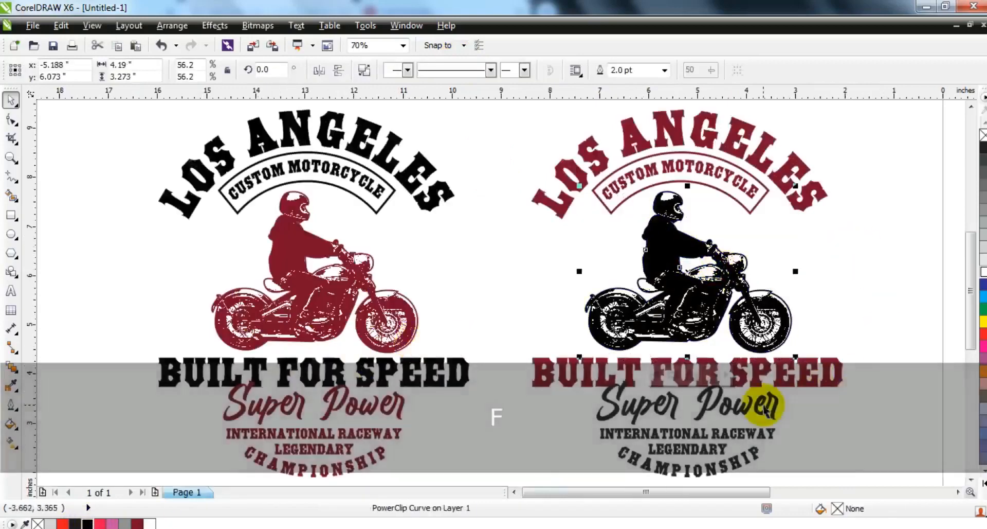
Fill the original design's Super Power, INTERNATIONAL RACEWAY, LEGENDARY and CHAMPIONSHIP text with solid black
click(771, 403)
shift+click(751, 434)
shift+click(717, 450)
shift+click(718, 472)
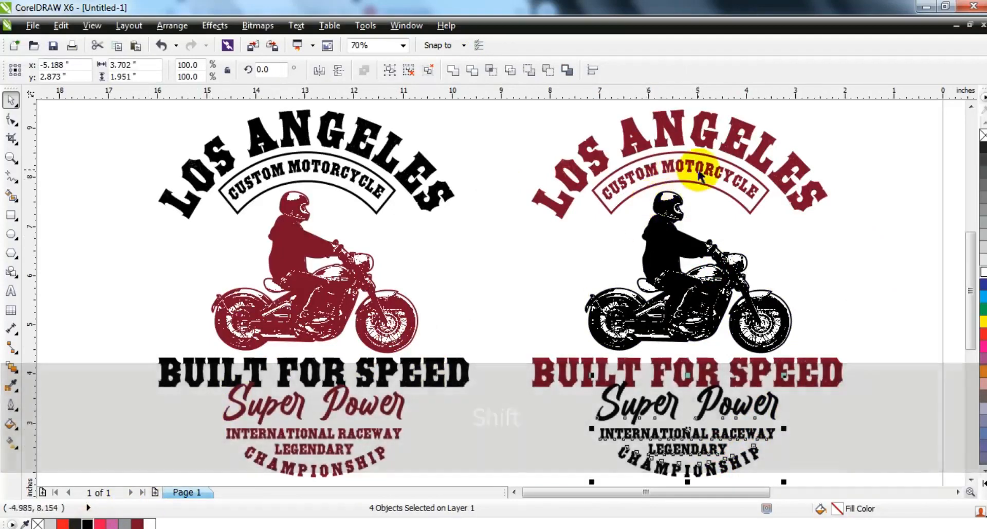
Select both colour versions of the design together and examine them in a full-screen preview
click(453, 307)
key(F3)
key(Escape)
drag(187, 182, 458, 399)
key(Escape)
drag(670, 392, 229, 150)
key(shift+F2)
key(F9)
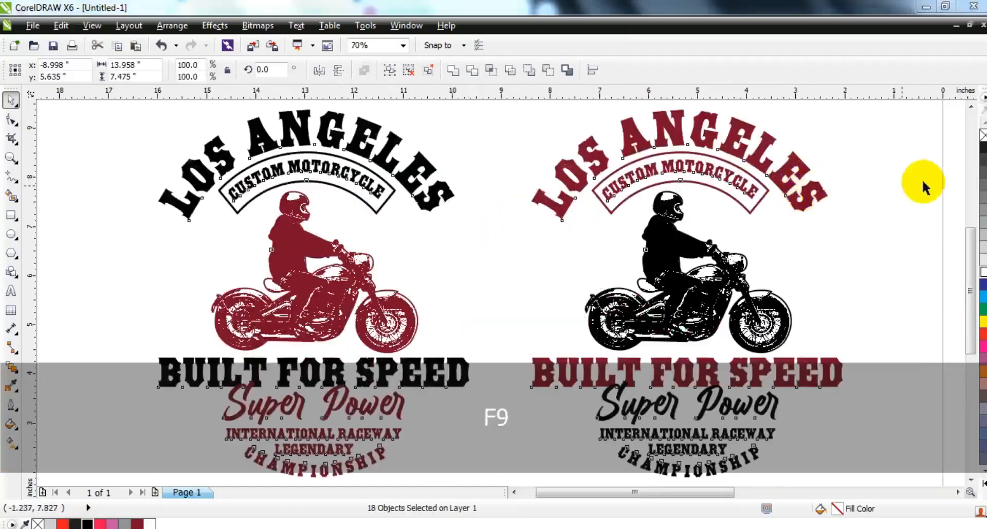